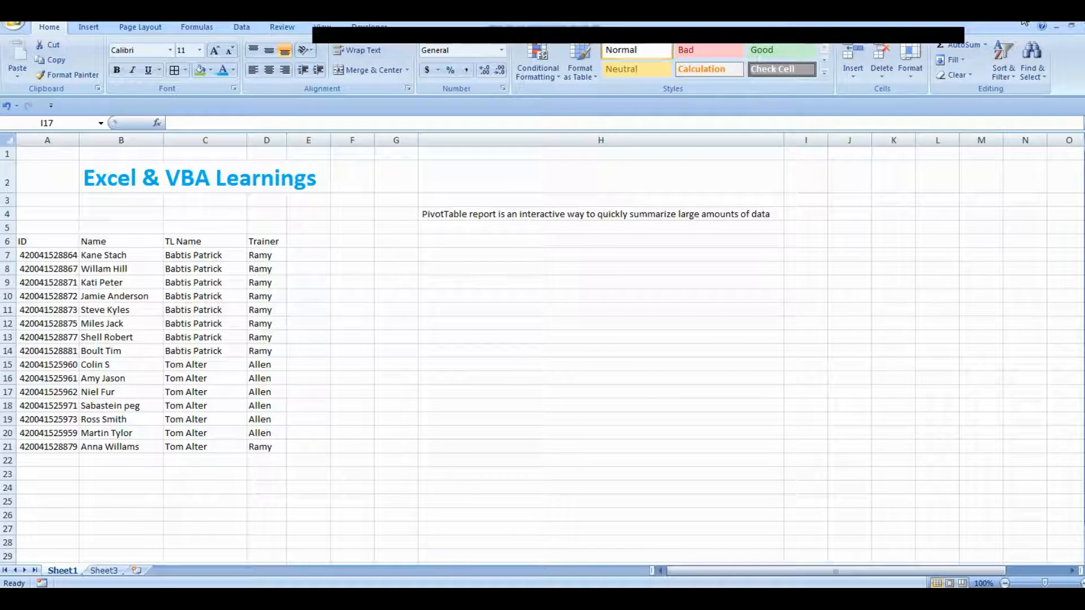
Examine the sheet's title and the PivotTable description in cell H4.
{"action": "left_click", "coordinate": [105, 199]}
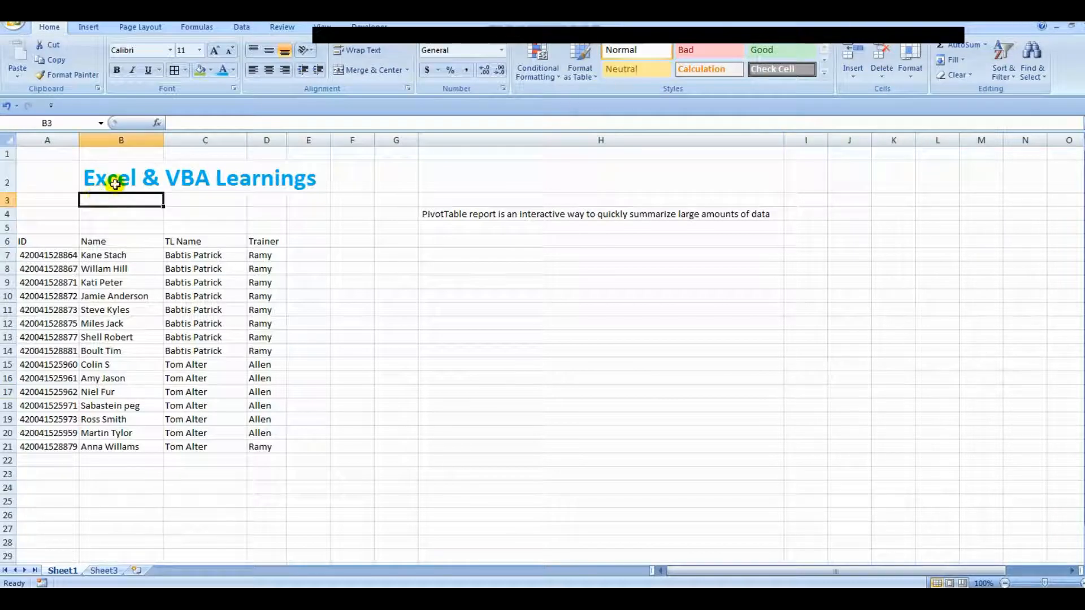
{"action": "left_click", "coordinate": [115, 182]}
{"action": "left_click", "coordinate": [492, 308]}
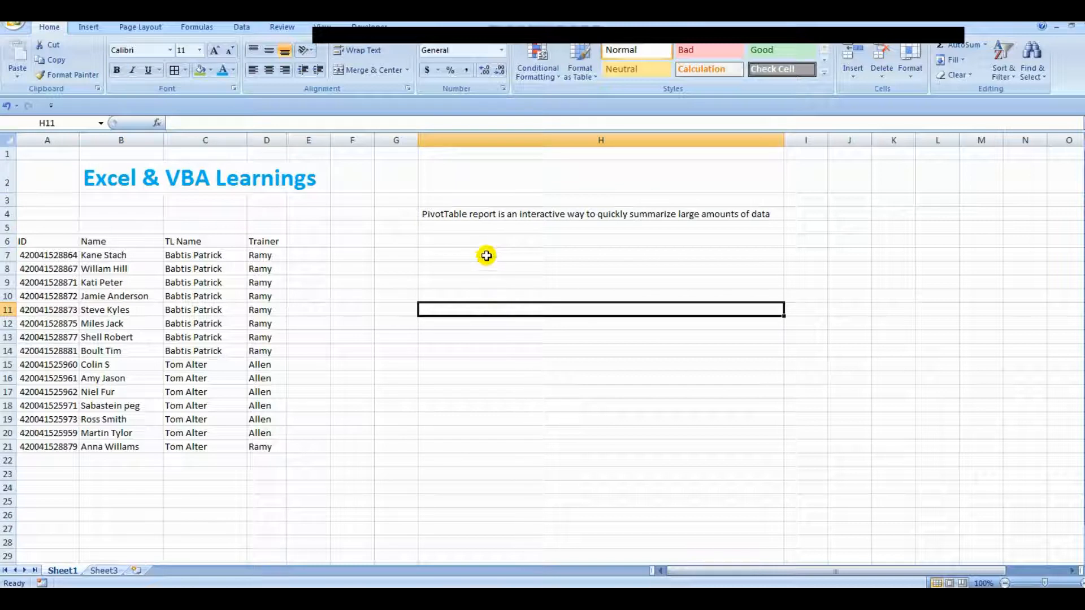
{"action": "left_click", "coordinate": [476, 218]}
{"action": "left_click", "coordinate": [513, 349]}
{"action": "left_click", "coordinate": [296, 431]}
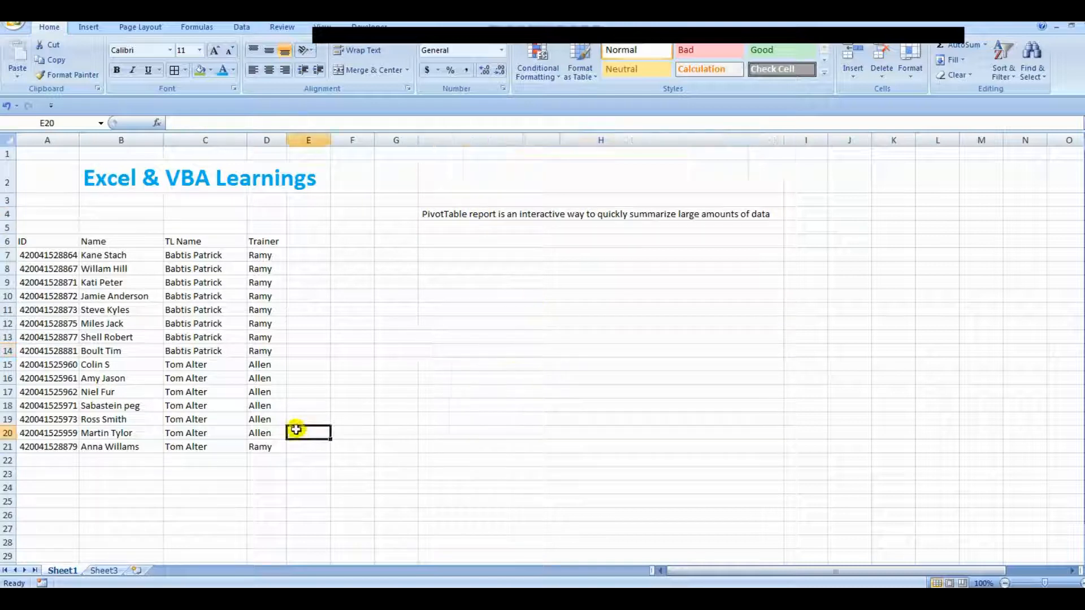
{"action": "left_click", "coordinate": [280, 403]}
{"action": "left_click", "coordinate": [456, 317]}
{"action": "left_click", "coordinate": [461, 218]}
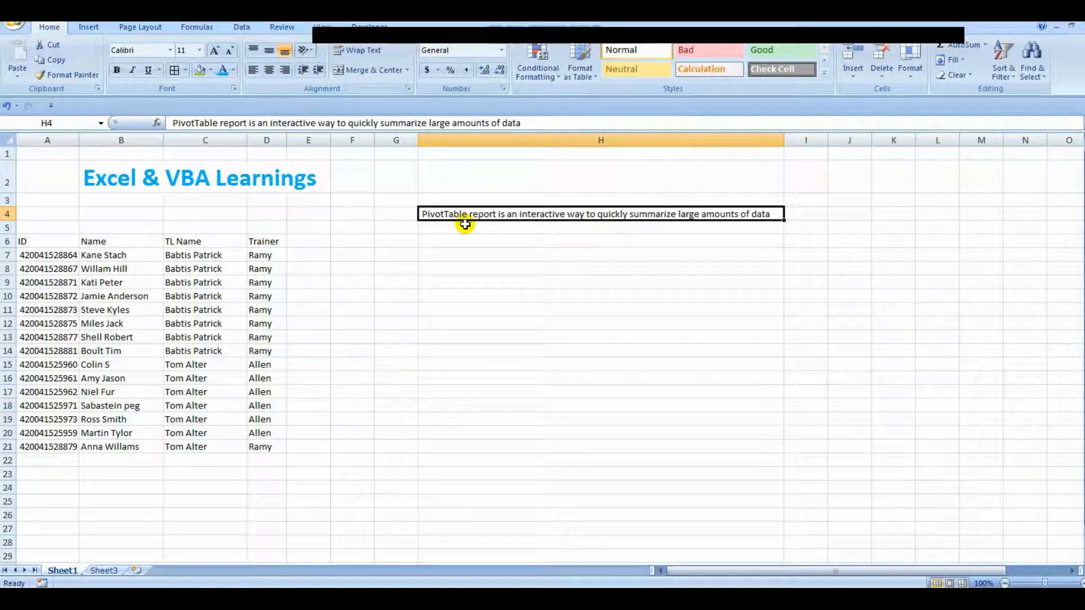
{"action": "left_click", "coordinate": [580, 351]}
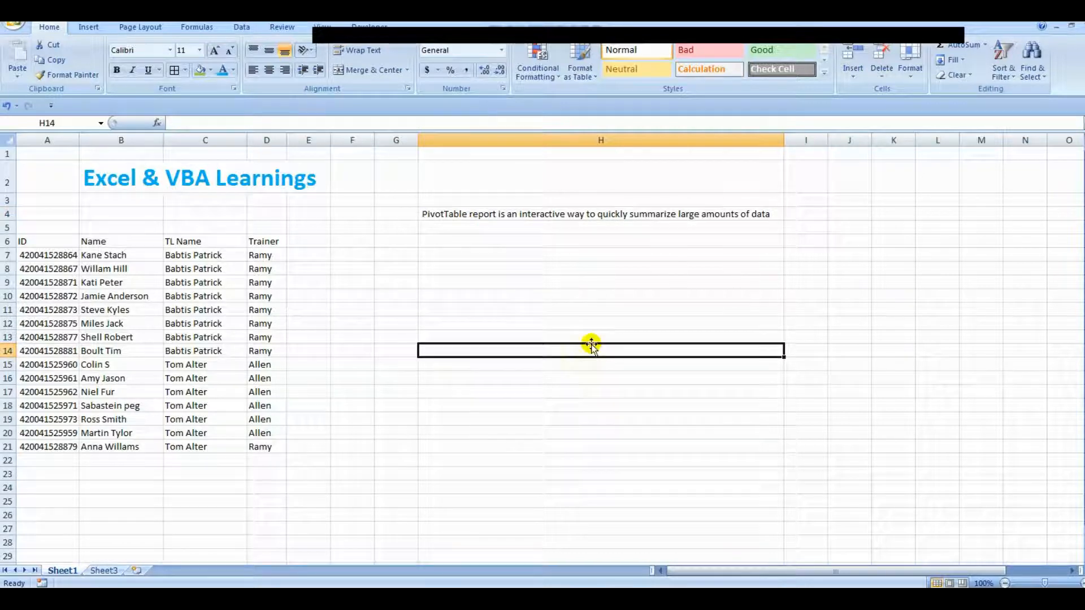
{"action": "left_click", "coordinate": [426, 213]}
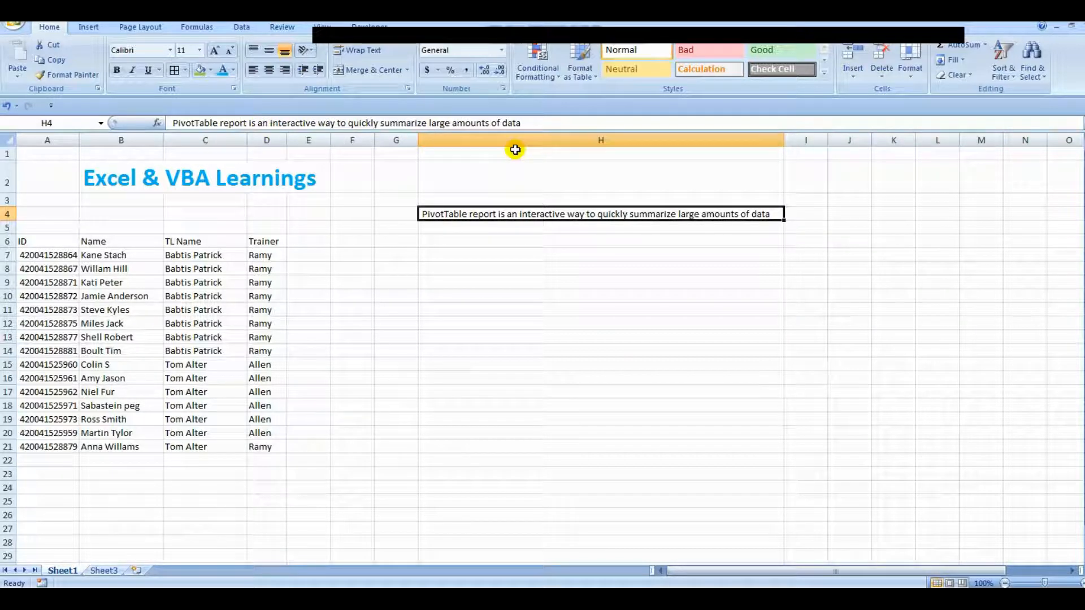
{"action": "left_click", "coordinate": [509, 270]}
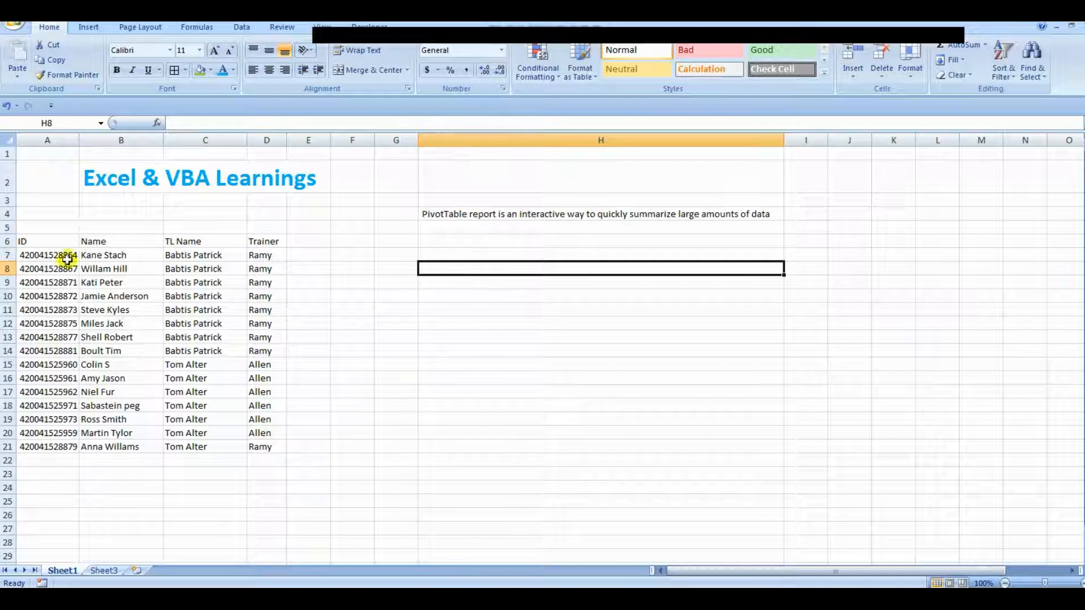
Examine the source data in A6:D21 with its ID, Name, TL Name and Trainer columns.
{"action": "left_click_drag", "start_coordinate": [49, 241], "coordinate": [286, 440]}
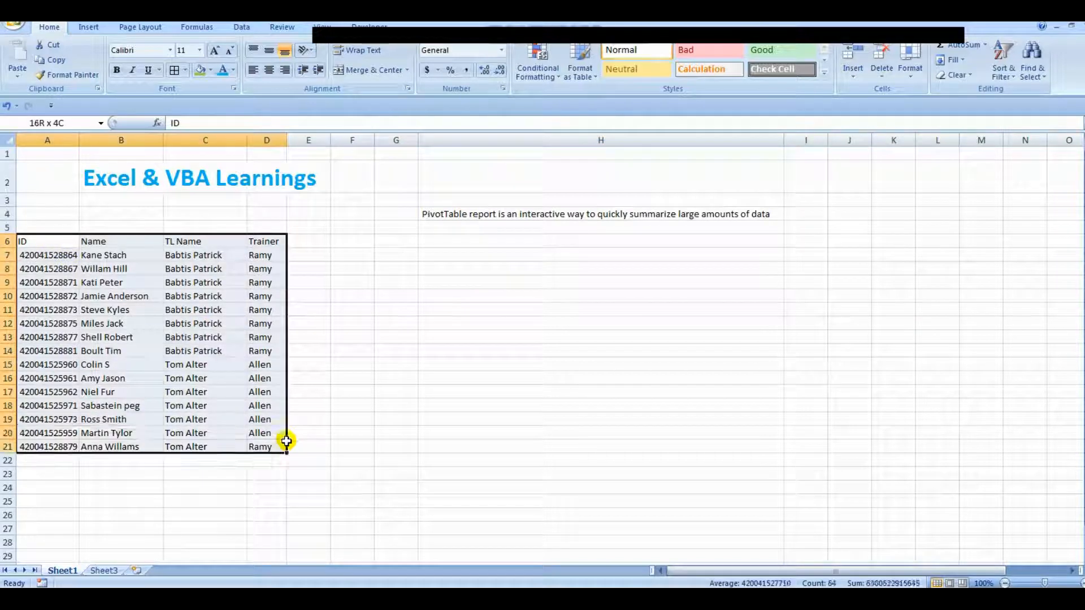
{"action": "left_click", "coordinate": [326, 435]}
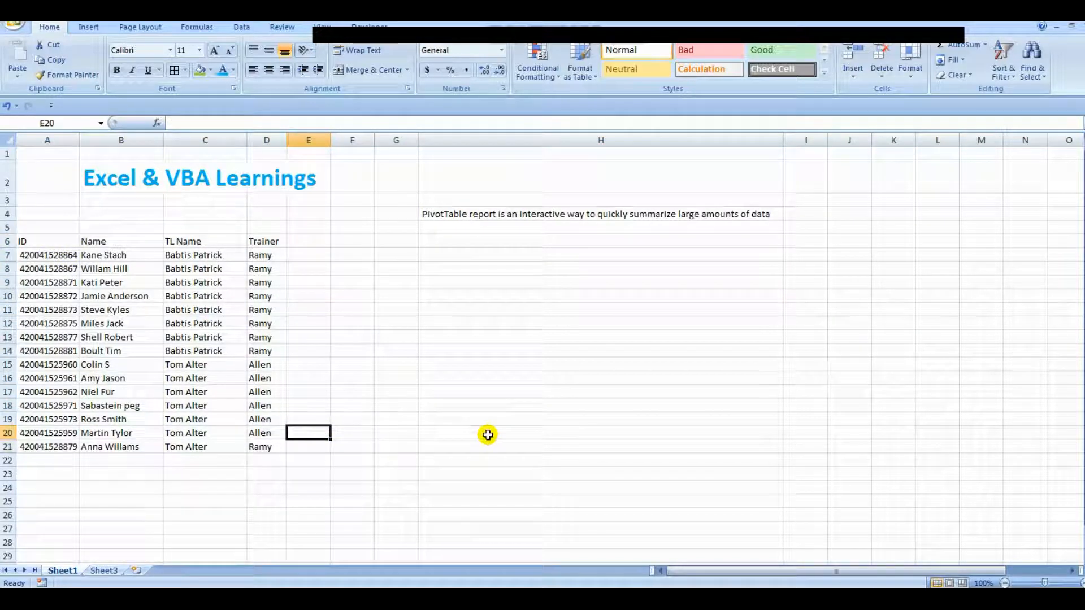
{"action": "left_click_drag", "start_coordinate": [49, 242], "coordinate": [273, 447]}
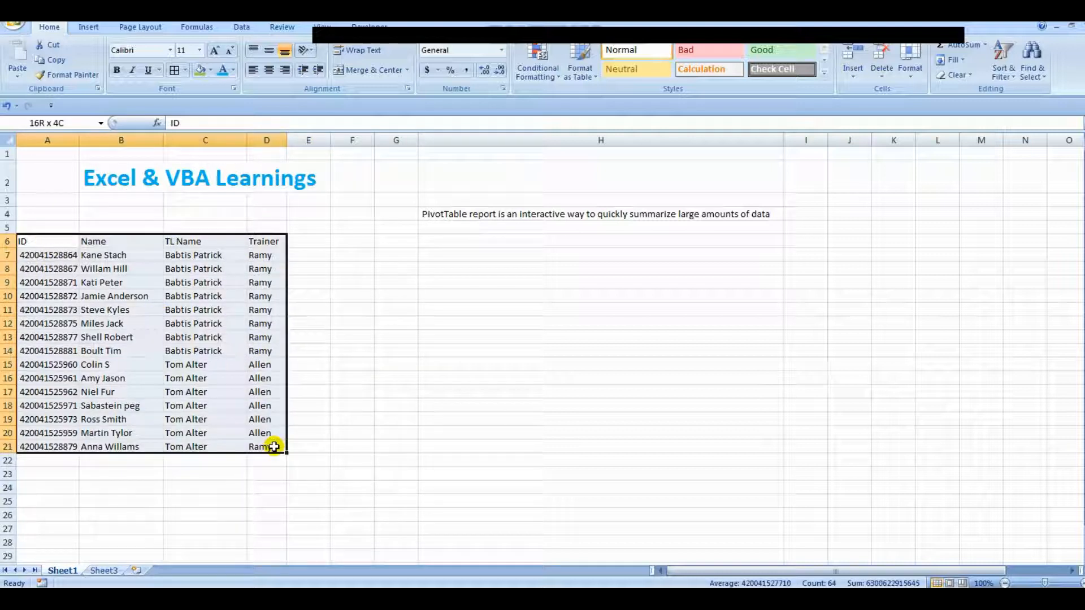
{"action": "left_click_drag", "start_coordinate": [48, 242], "coordinate": [277, 441]}
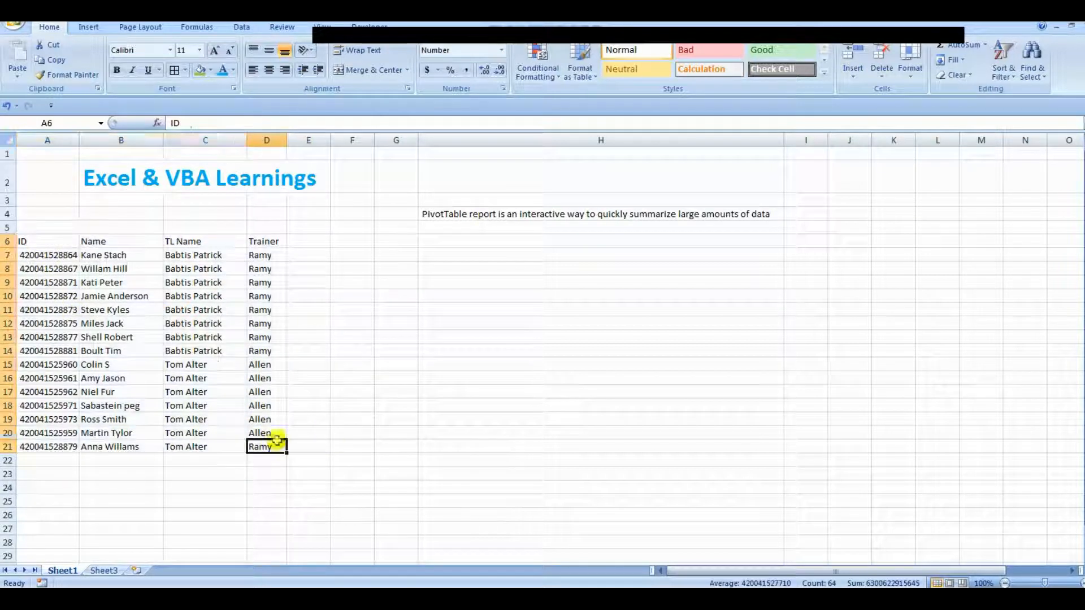
{"action": "left_click", "coordinate": [277, 441]}
{"action": "left_click_drag", "start_coordinate": [44, 242], "coordinate": [275, 449]}
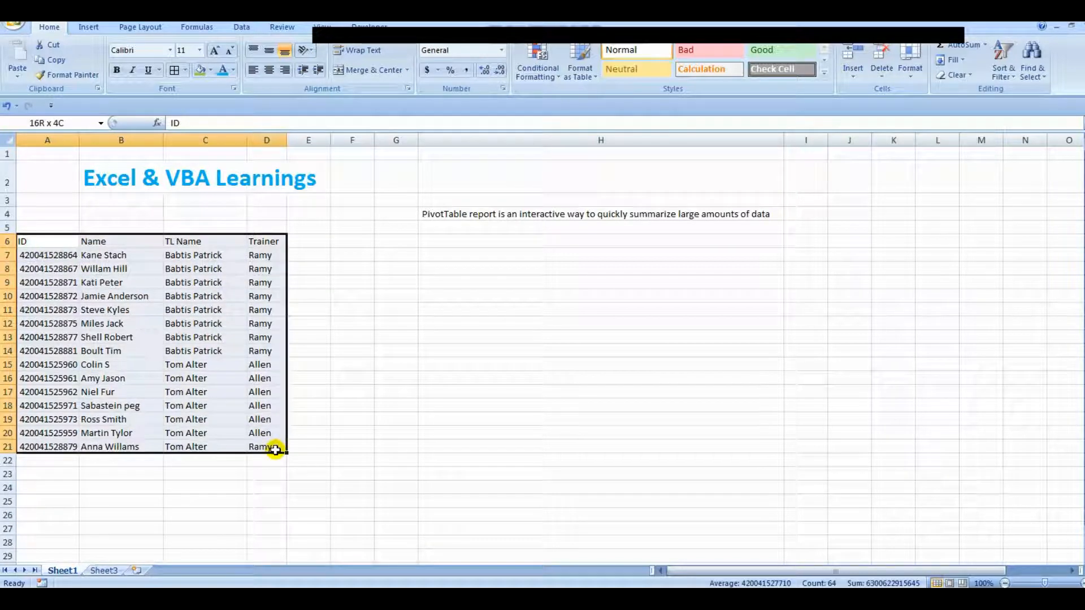
{"action": "left_click", "coordinate": [323, 378]}
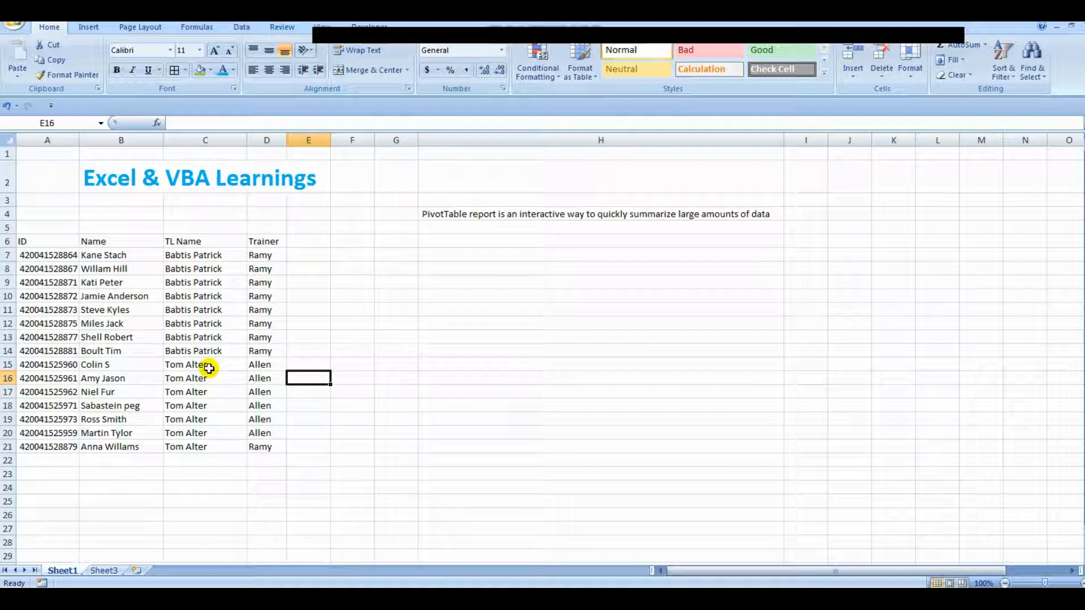
{"action": "left_click", "coordinate": [100, 338]}
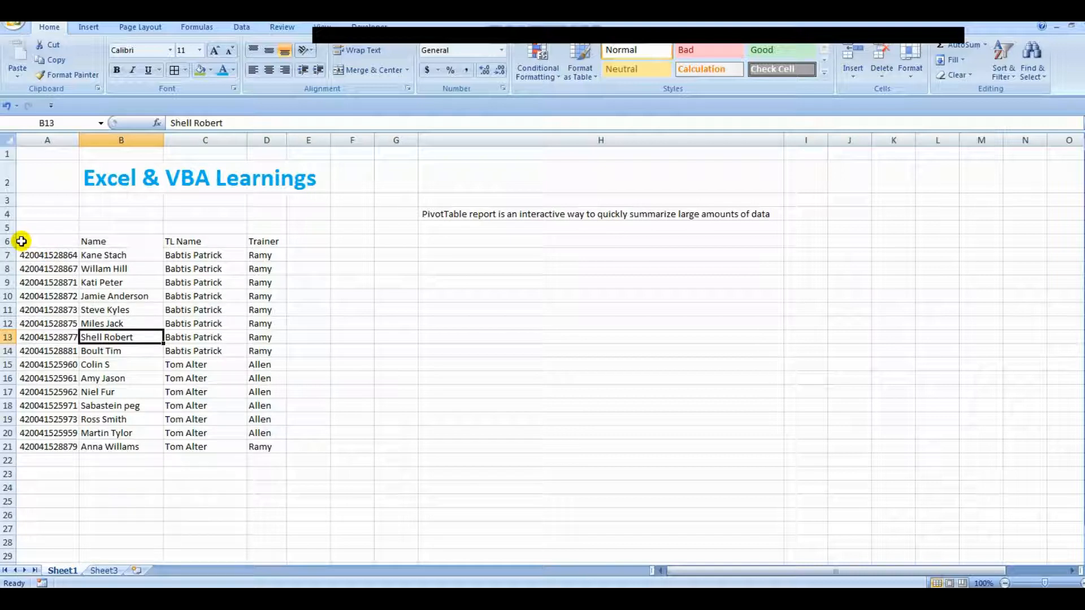
{"action": "left_click", "coordinate": [310, 346]}
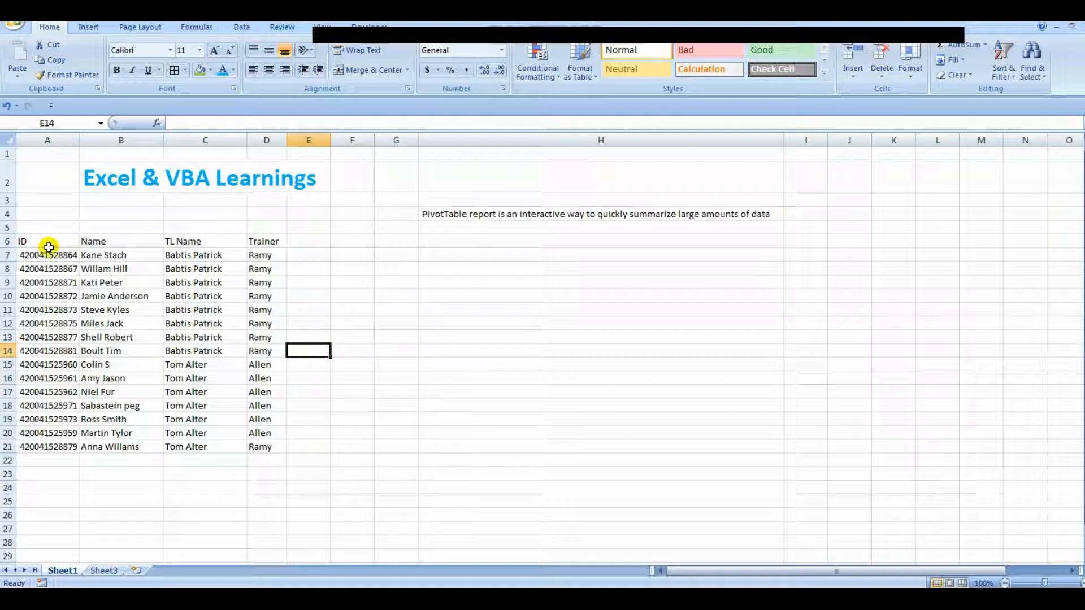
Start a PivotTable at cell H10 of the existing worksheet, using A6:D21 on Sheet1 as the source range.
{"action": "left_click", "coordinate": [521, 296]}
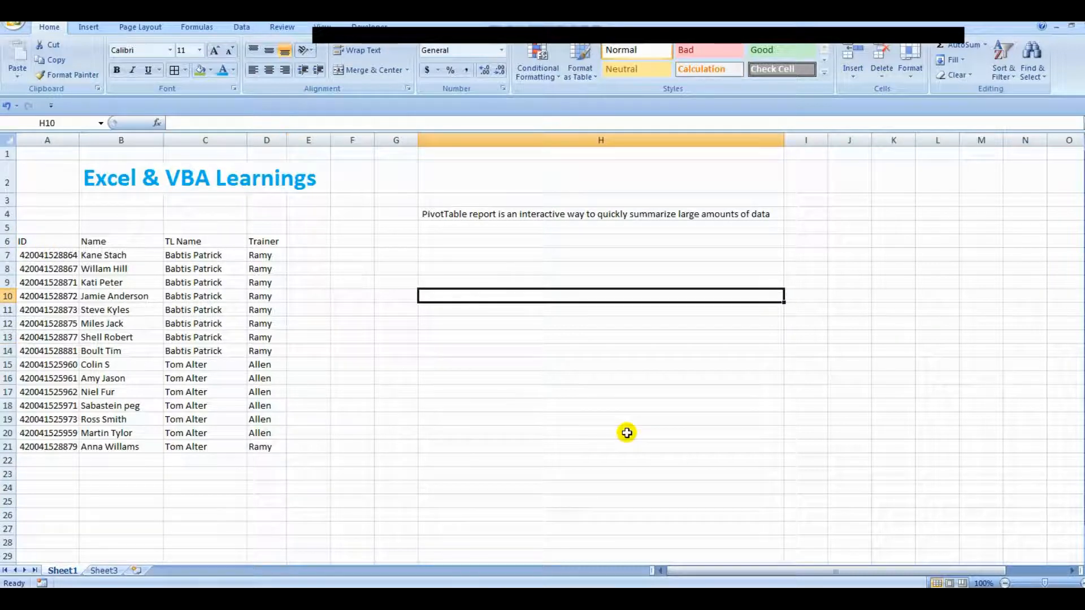
{"action": "left_click", "coordinate": [88, 31]}
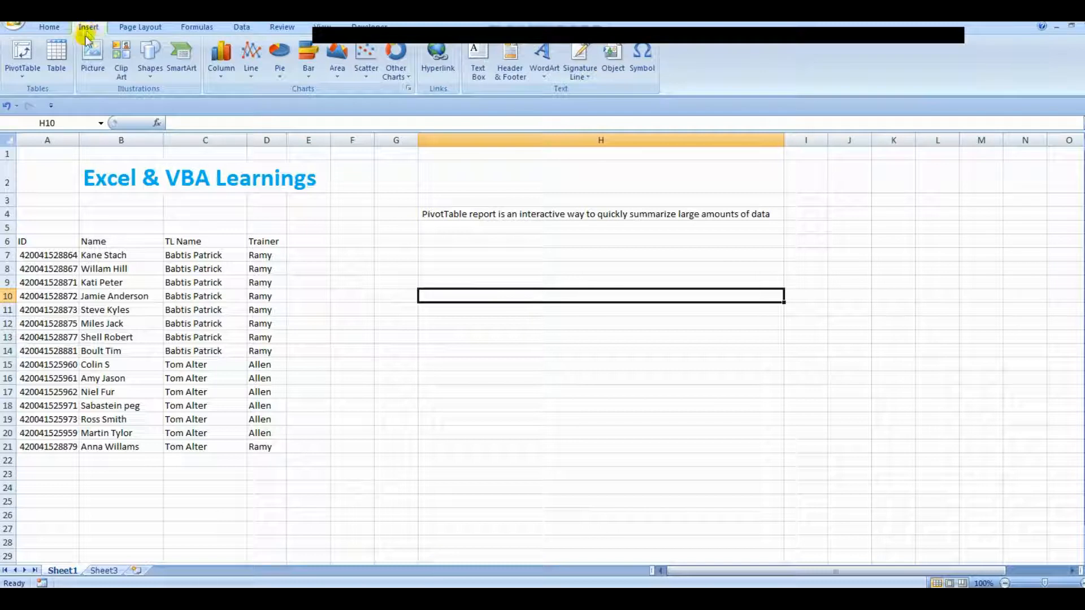
{"action": "left_click", "coordinate": [23, 78]}
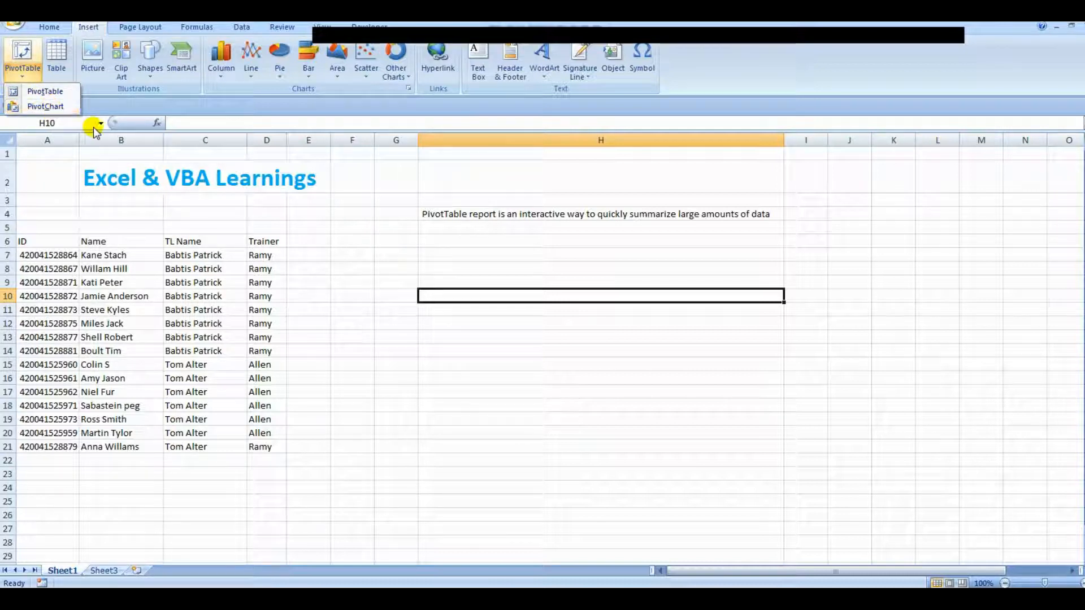
{"action": "left_click", "coordinate": [46, 93]}
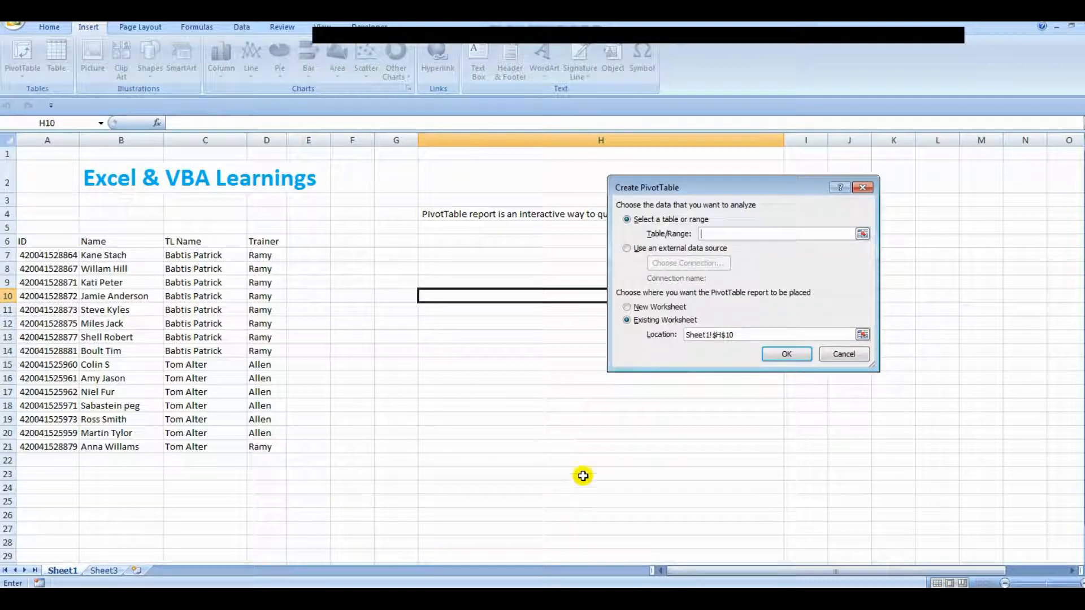
{"action": "left_click_drag", "start_coordinate": [677, 180], "coordinate": [580, 206]}
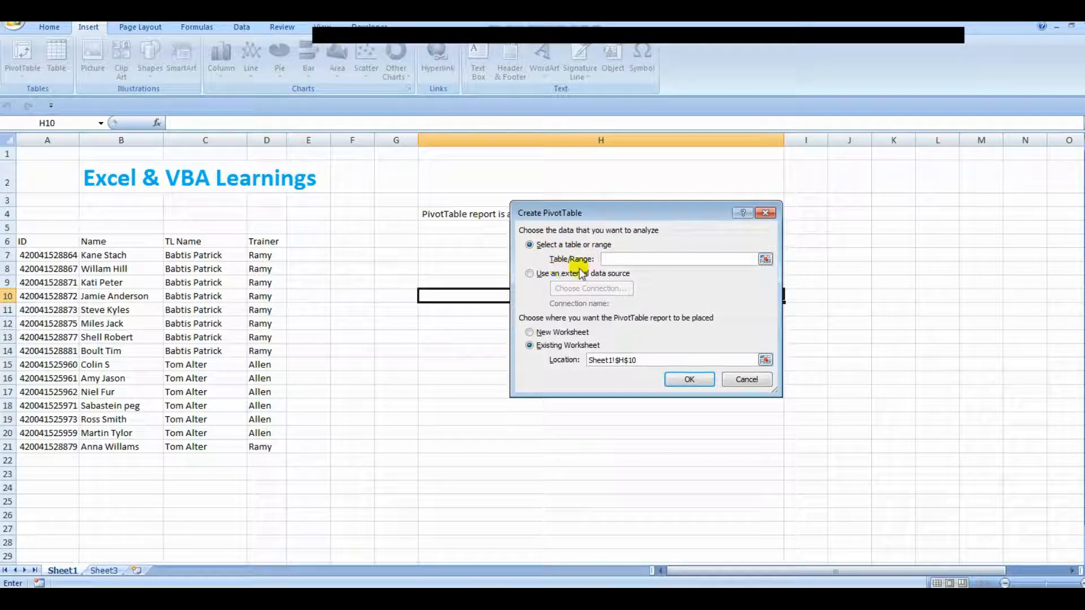
{"action": "left_click", "coordinate": [766, 259]}
{"action": "left_click_drag", "start_coordinate": [52, 242], "coordinate": [247, 448]}
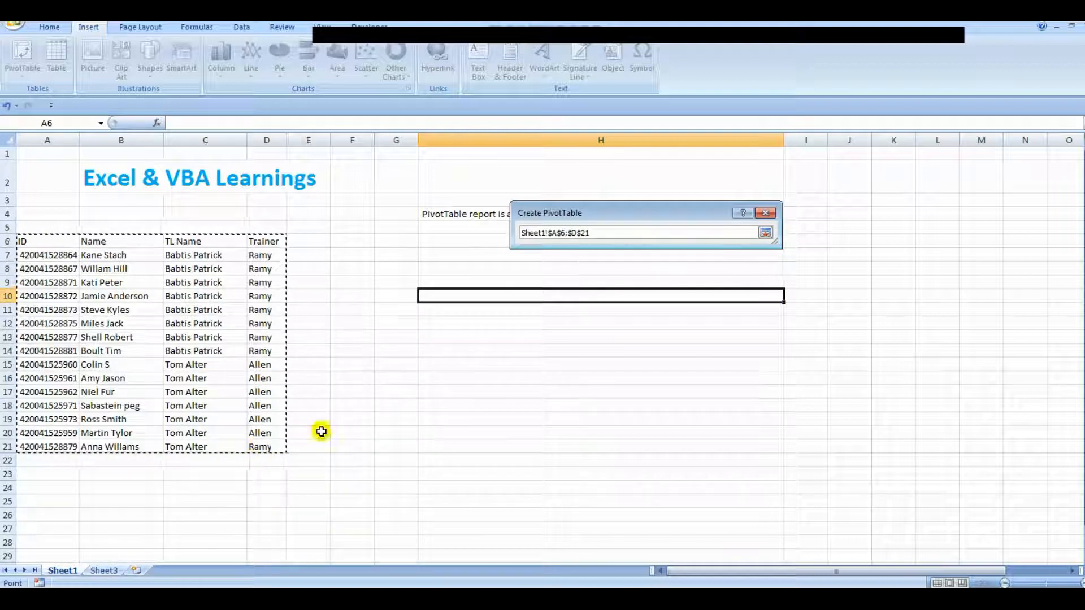
{"action": "left_click", "coordinate": [766, 233]}
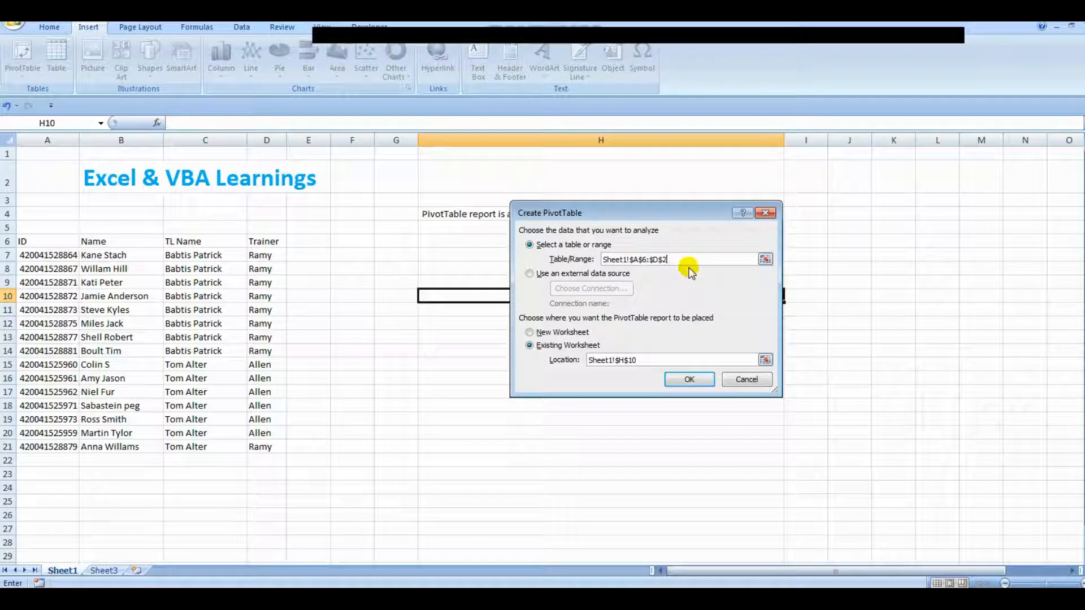
Replace the PivotTable's source range with the entire columns A to D of Sheet1.
{"action": "key", "text": "BackSpace"}
{"action": "key", "text": "BackSpace"}
{"action": "key", "text": "BackSpace"}
{"action": "key", "text": "BackSpace"}
{"action": "key", "text": "BackSpace"}
{"action": "key", "text": "BackSpace"}
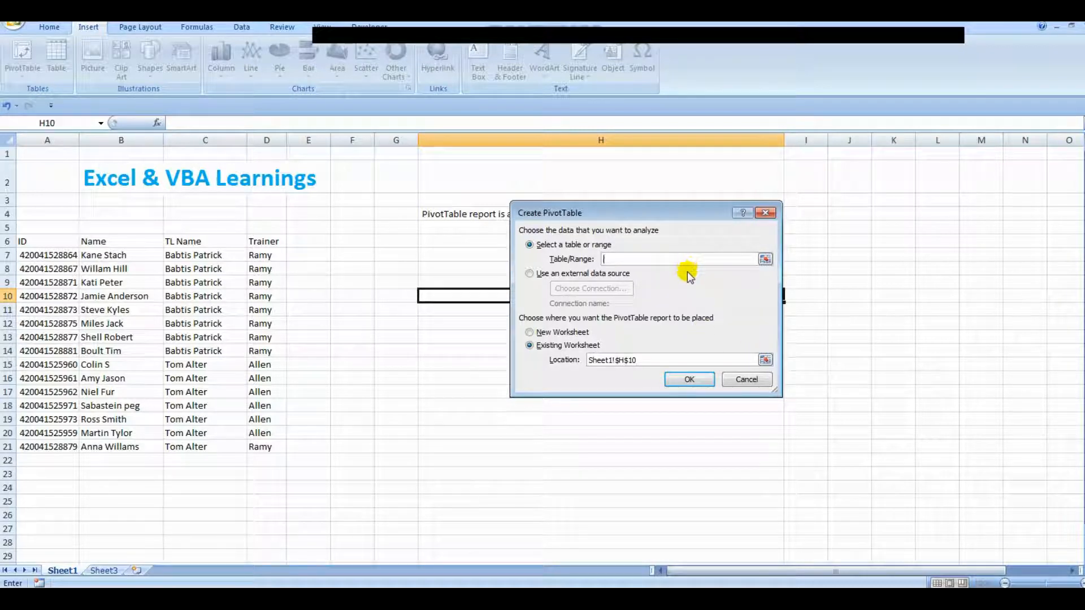
{"action": "left_click", "coordinate": [766, 259]}
{"action": "left_click_drag", "start_coordinate": [47, 140], "coordinate": [294, 141]}
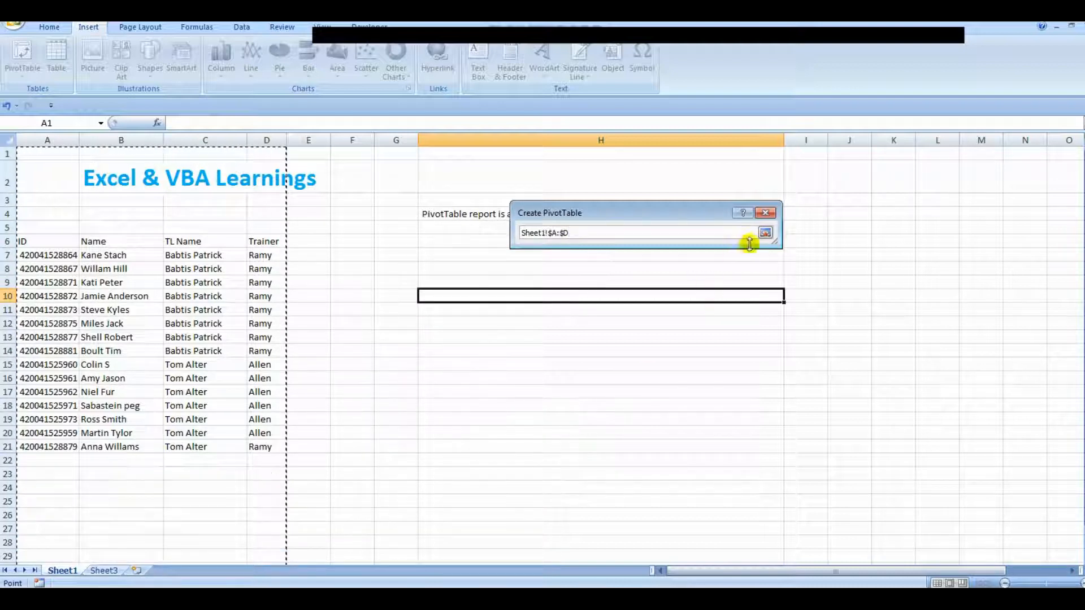
{"action": "left_click", "coordinate": [766, 233]}
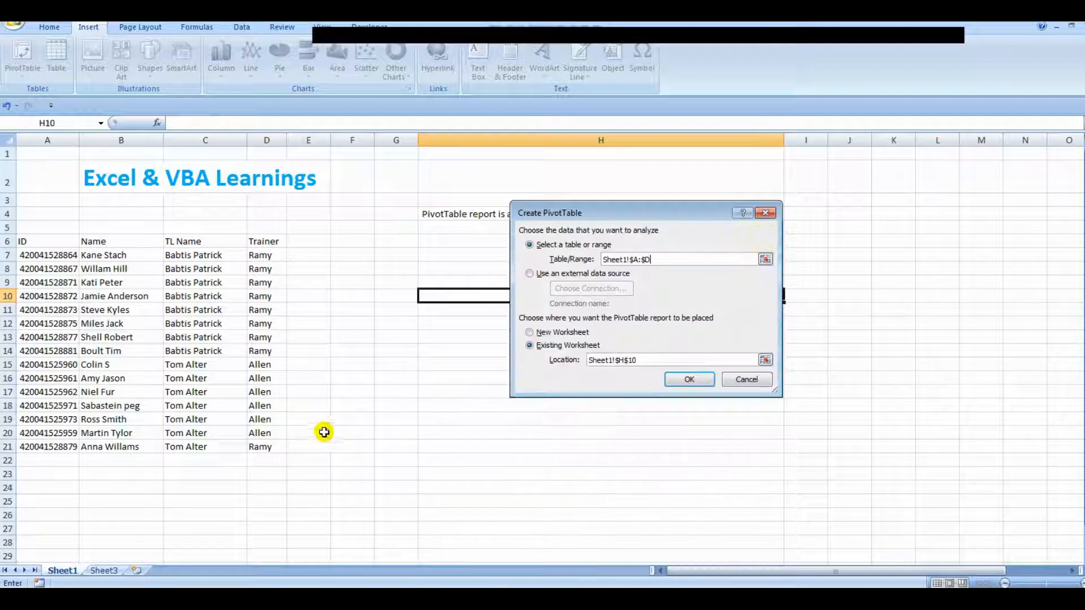
{"action": "left_click", "coordinate": [64, 471]}
{"action": "left_click", "coordinate": [300, 457]}
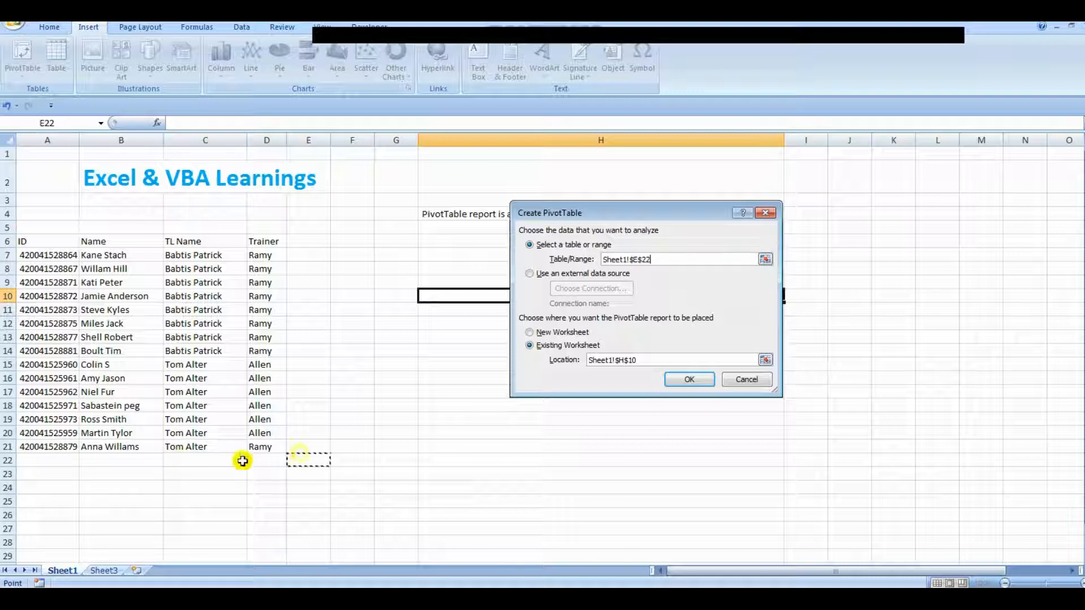
{"action": "left_click", "coordinate": [56, 461]}
{"action": "left_click", "coordinate": [211, 459]}
{"action": "left_click", "coordinate": [57, 461]}
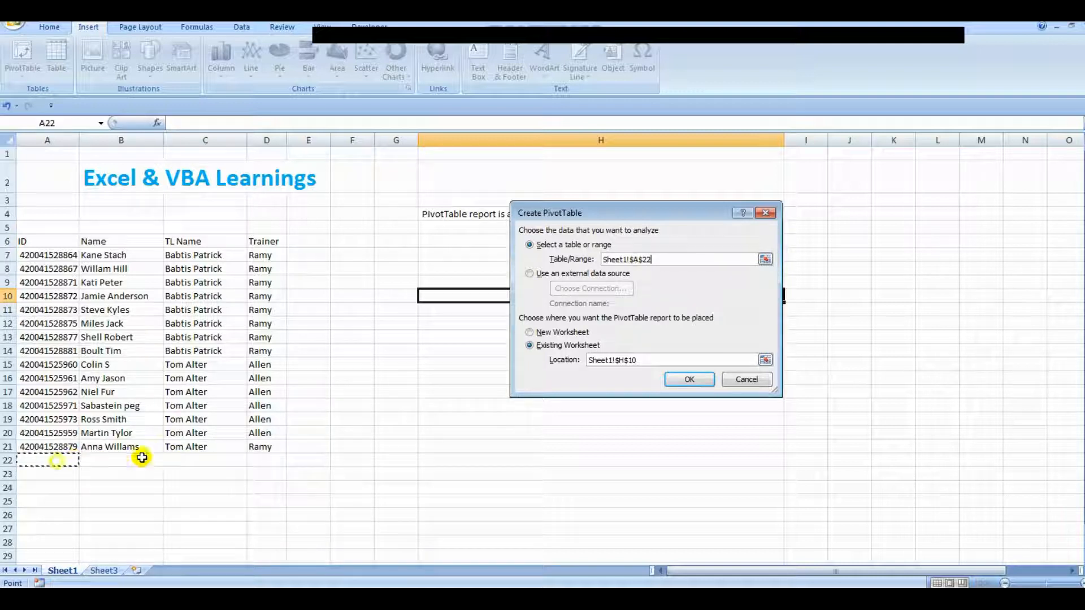
{"action": "left_click", "coordinate": [189, 459]}
{"action": "left_click", "coordinate": [310, 456]}
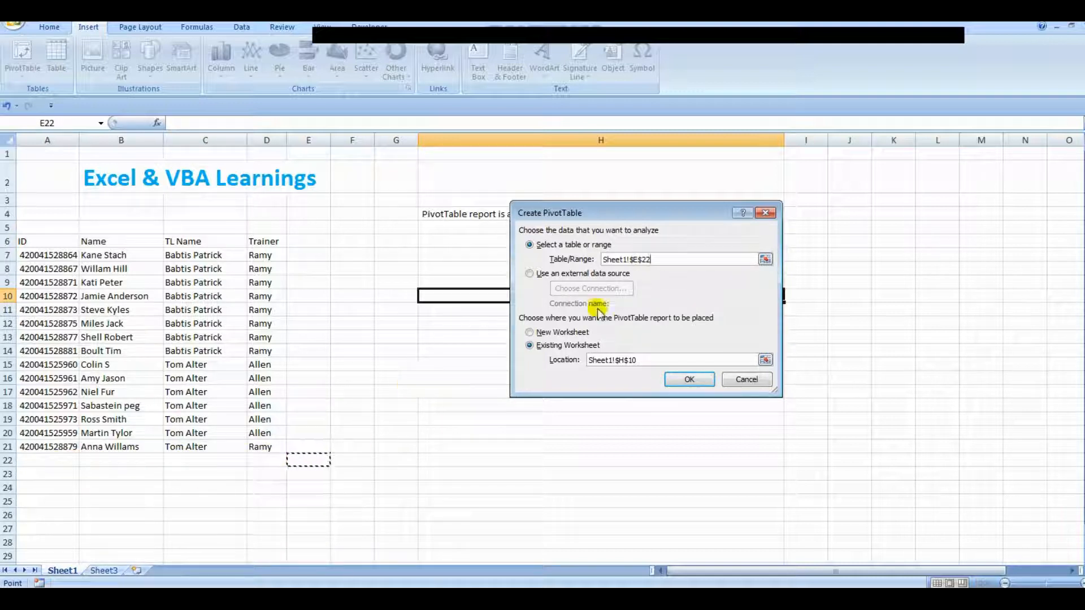
{"action": "left_click", "coordinate": [746, 379]}
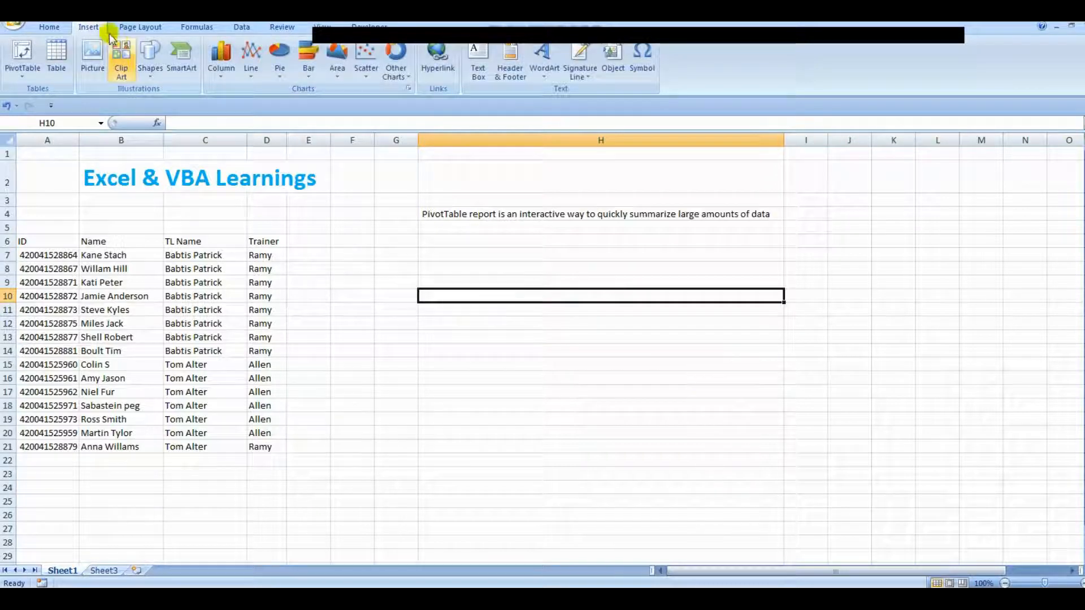
Try to set up a new PivotTable from A6:D21 with H10 as its location, and cancel it.
{"action": "left_click", "coordinate": [22, 79]}
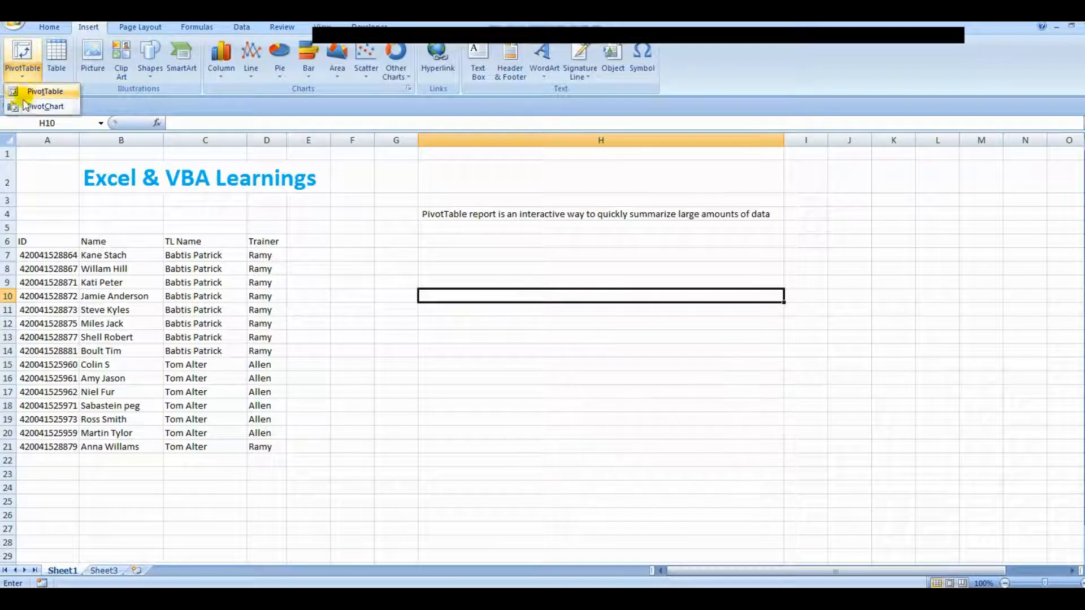
{"action": "left_click", "coordinate": [24, 97]}
{"action": "left_click", "coordinate": [759, 256]}
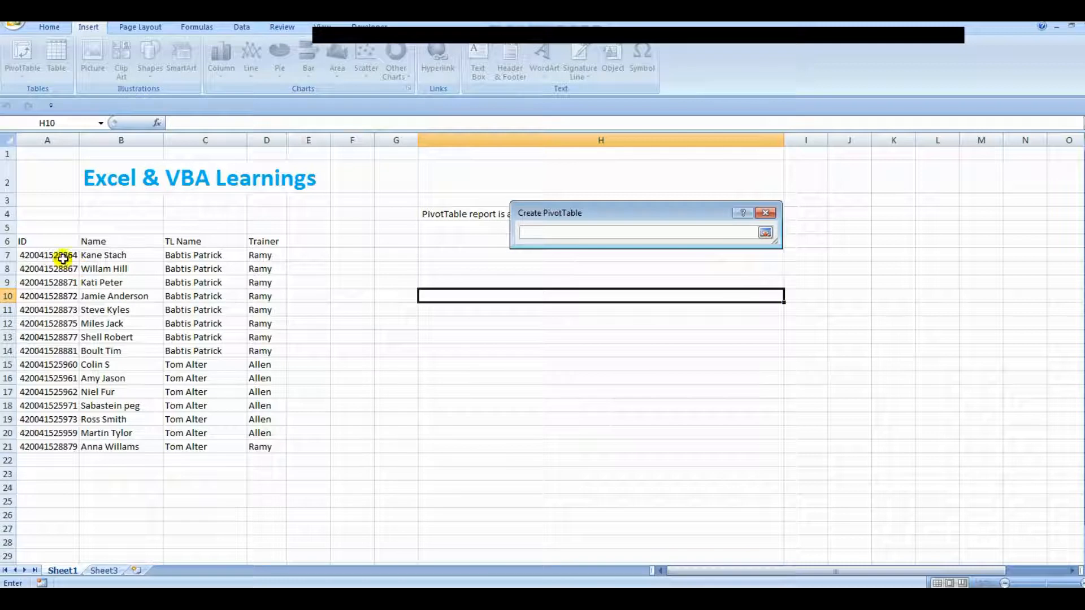
{"action": "left_click_drag", "start_coordinate": [42, 242], "coordinate": [265, 447]}
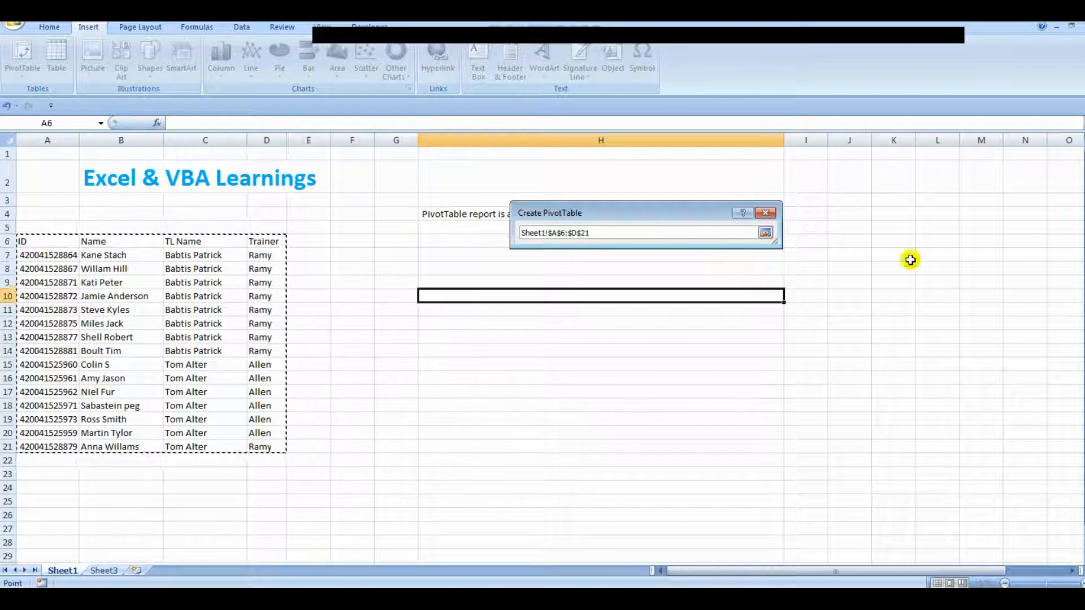
{"action": "left_click", "coordinate": [766, 232]}
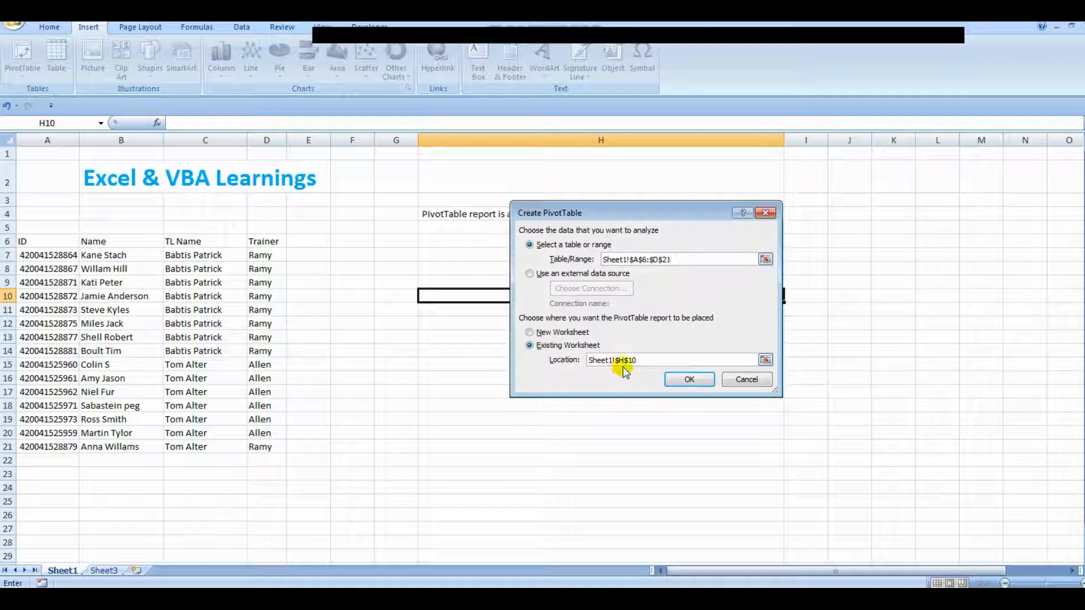
{"action": "left_click", "coordinate": [448, 299]}
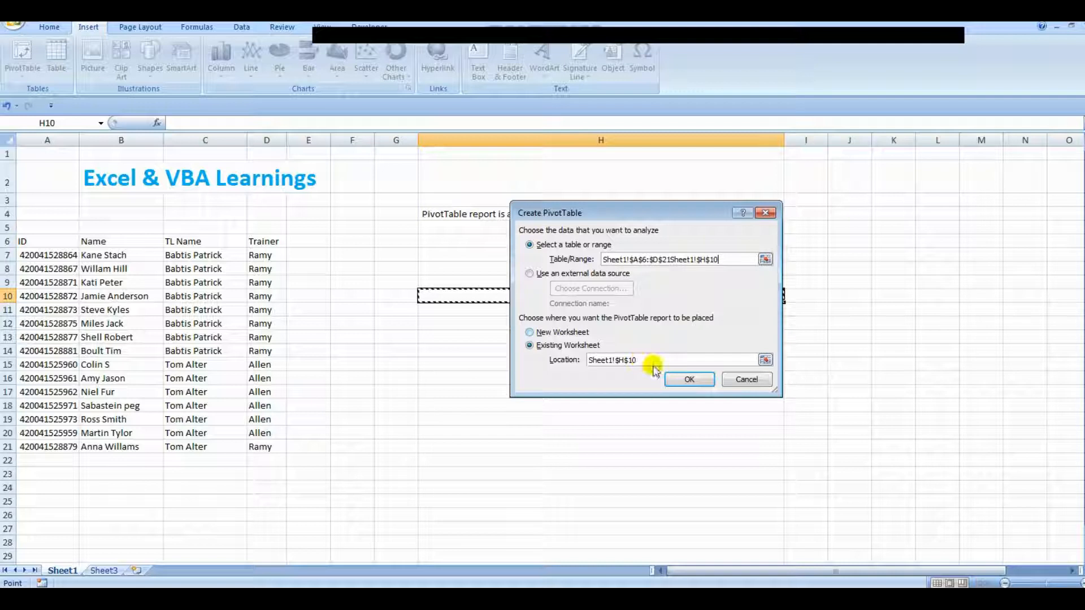
{"action": "left_click", "coordinate": [747, 380]}
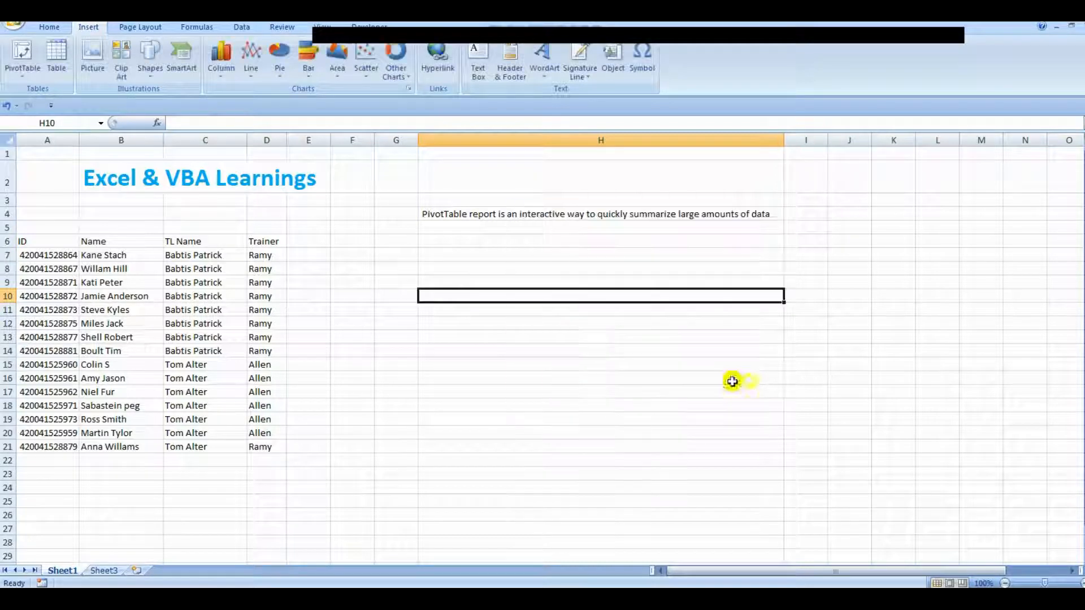
Clear the old PivotTable from Sheet3 by deleting the contents of columns A to C.
{"action": "left_click", "coordinate": [110, 572]}
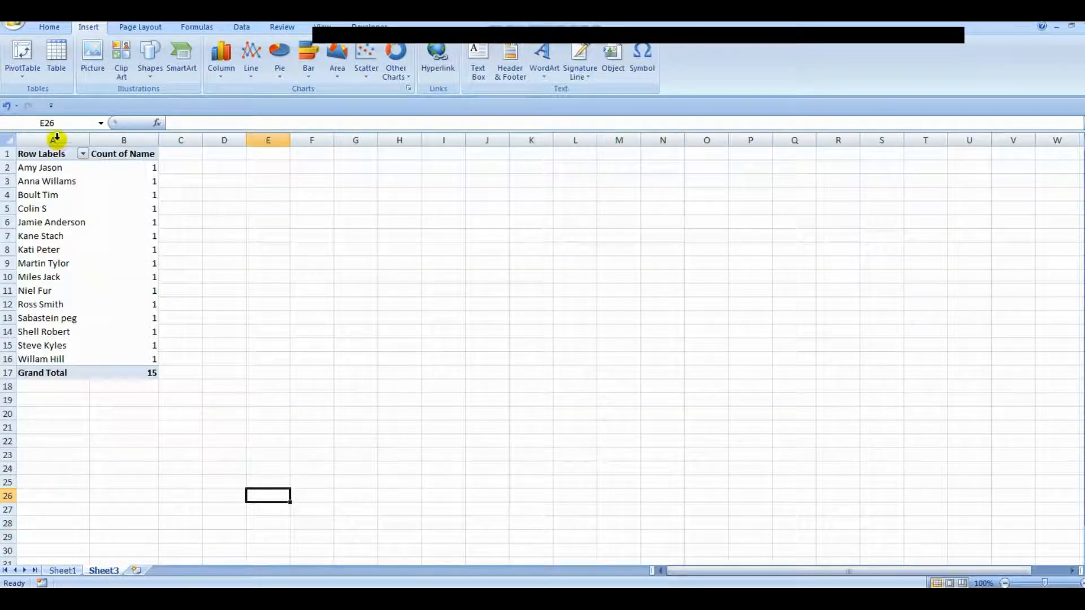
{"action": "left_click_drag", "start_coordinate": [56, 140], "coordinate": [190, 134]}
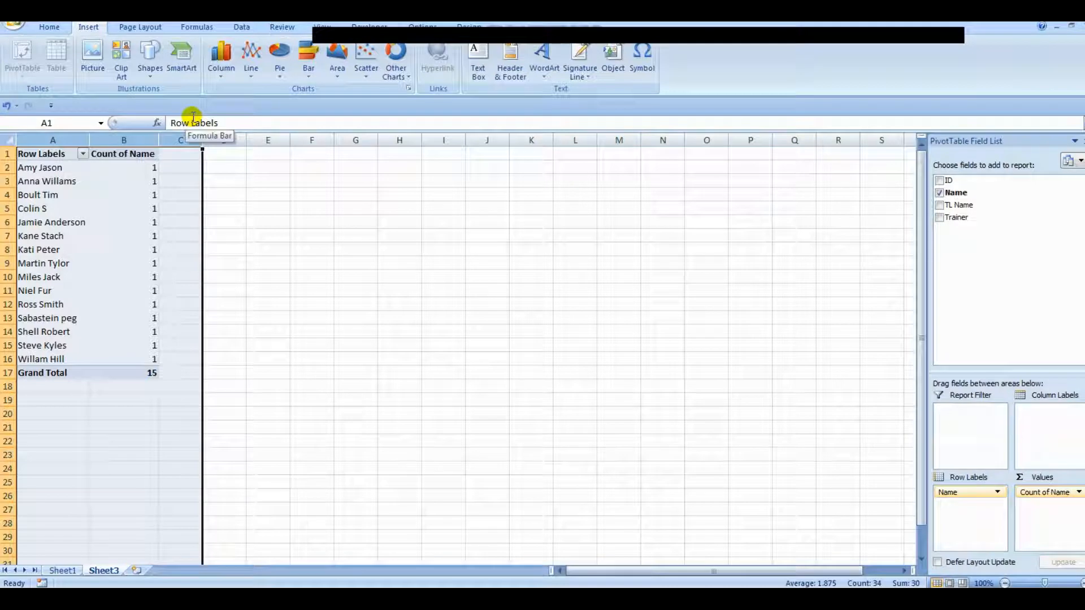
{"action": "key", "text": "Delete"}
{"action": "left_click", "coordinate": [211, 182]}
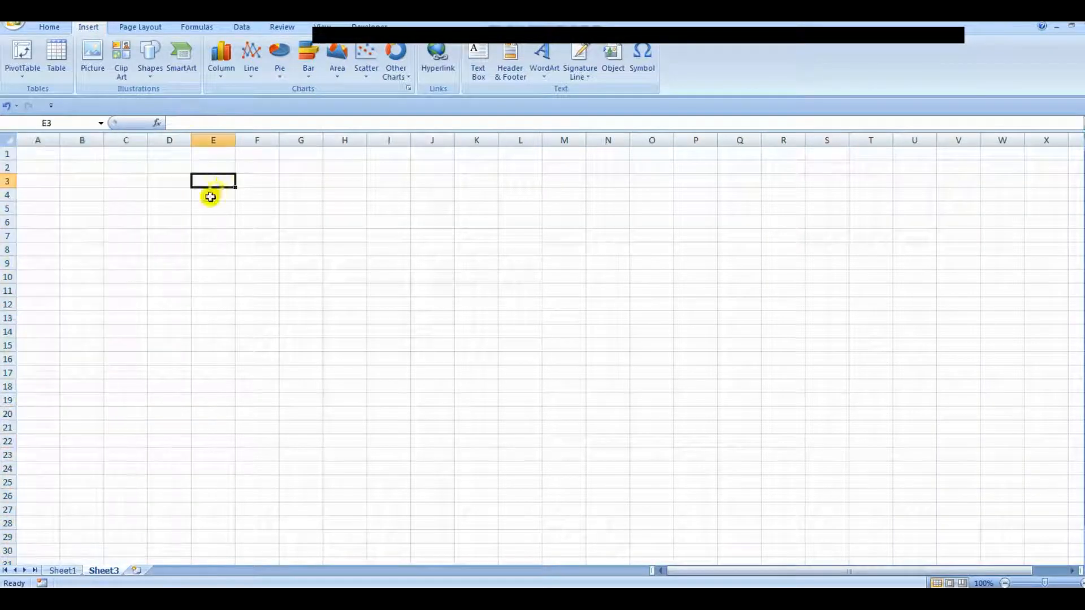
{"action": "left_click", "coordinate": [63, 571]}
{"action": "left_click", "coordinate": [95, 572]}
{"action": "left_click", "coordinate": [34, 154]}
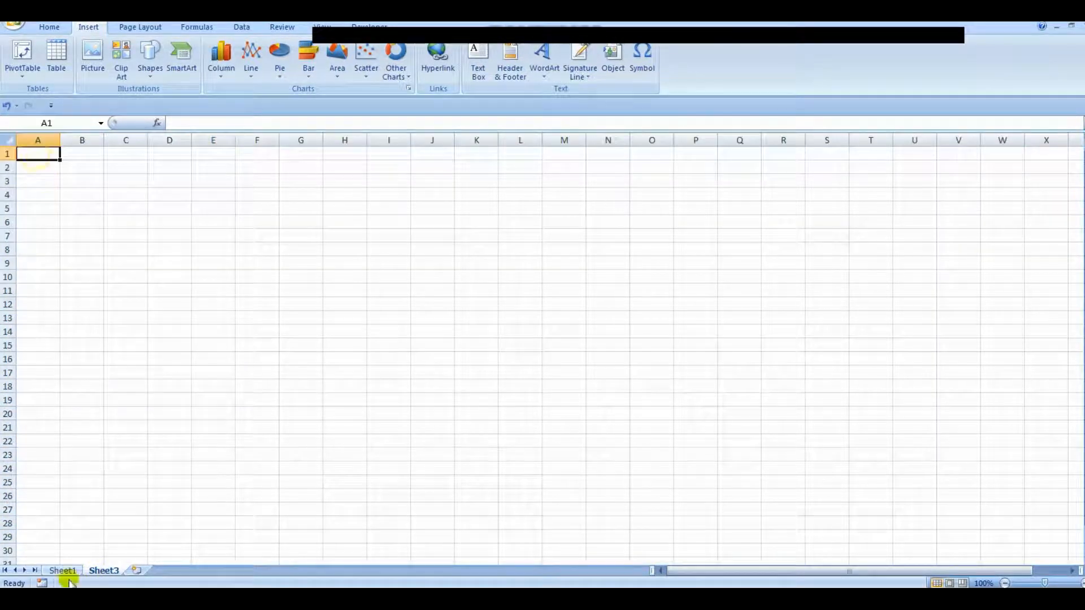
Start a new PivotTable from Sheet1 with A6:D21 as its source range.
{"action": "left_click", "coordinate": [66, 571]}
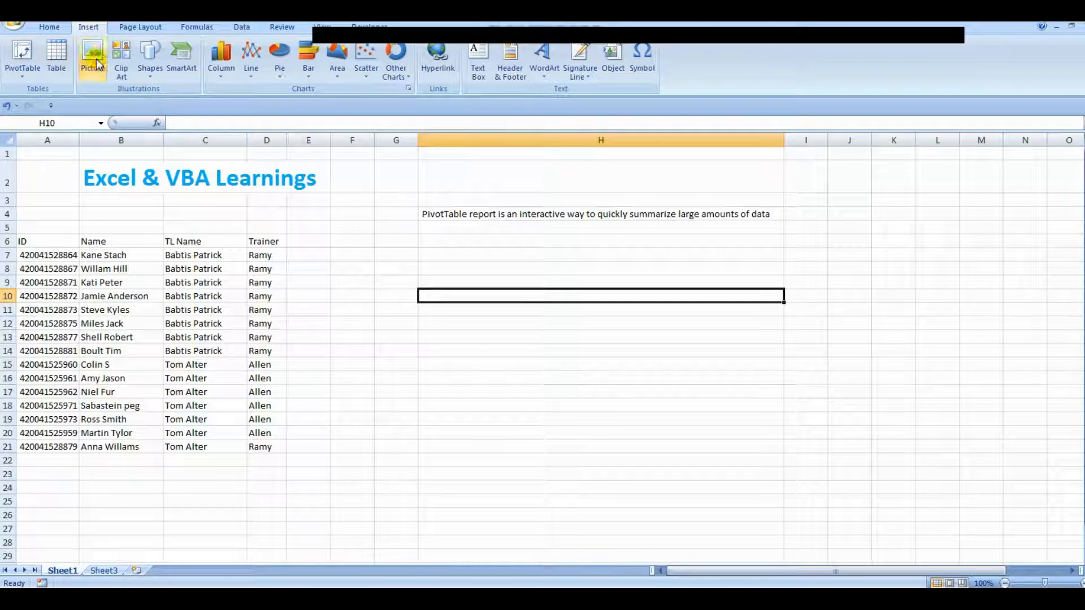
{"action": "left_click", "coordinate": [31, 73]}
{"action": "left_click", "coordinate": [34, 86]}
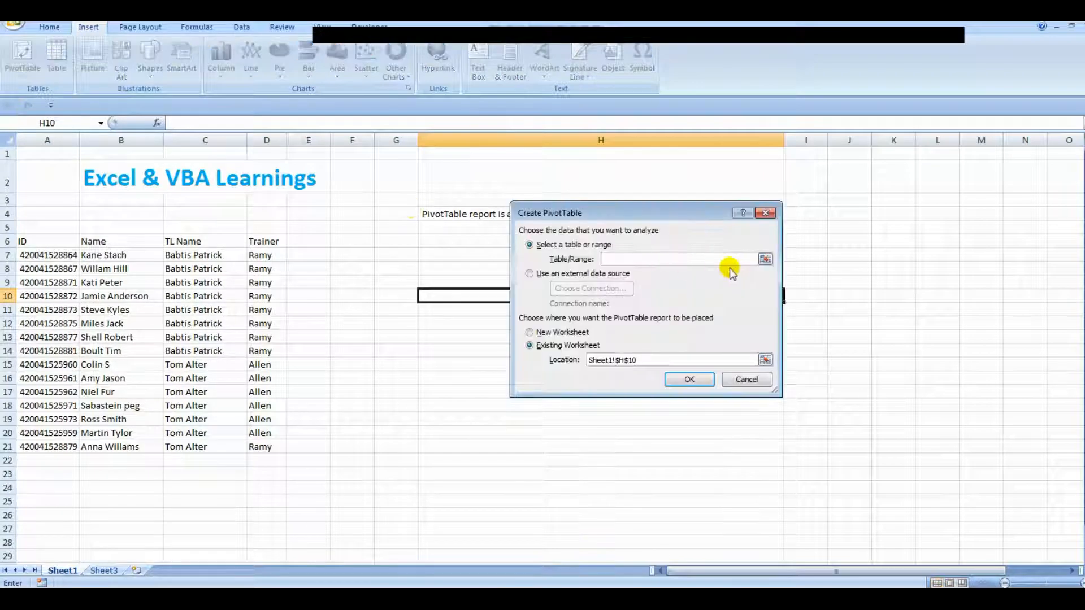
{"action": "left_click", "coordinate": [765, 260]}
{"action": "left_click_drag", "start_coordinate": [31, 242], "coordinate": [266, 448]}
{"action": "left_click", "coordinate": [765, 232]}
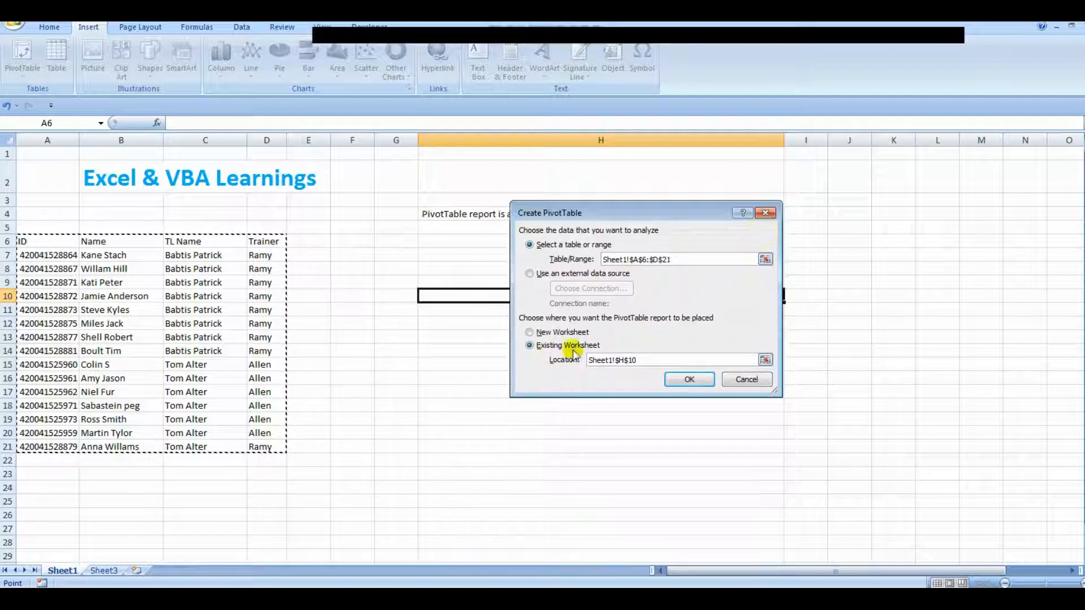
Set the PivotTable's location to cell A1 of the existing Sheet3 and create it.
{"action": "left_click", "coordinate": [765, 360]}
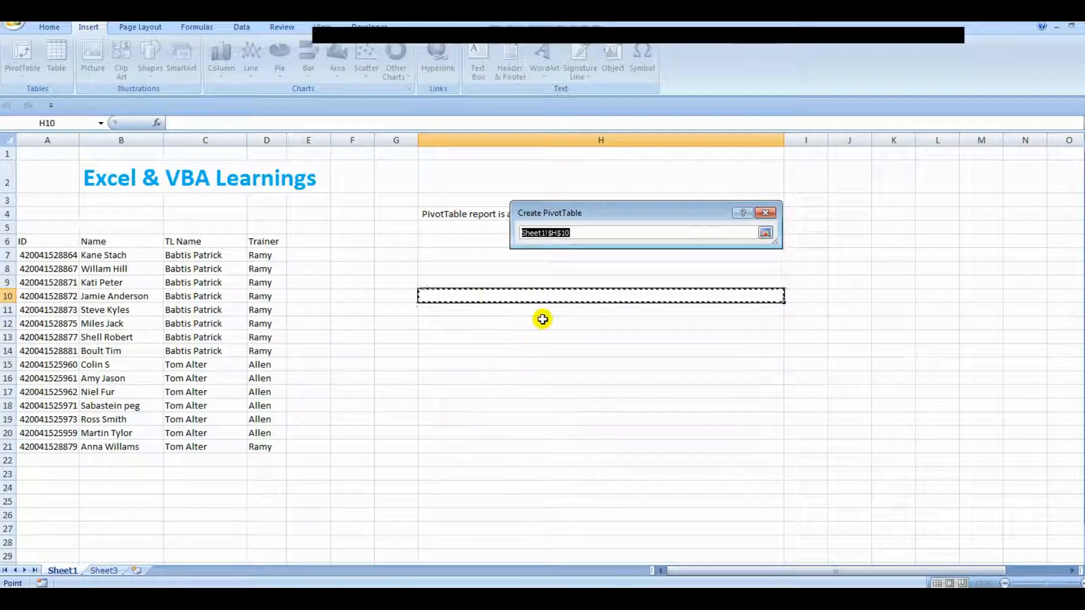
{"action": "left_click", "coordinate": [104, 571]}
{"action": "left_click", "coordinate": [37, 150]}
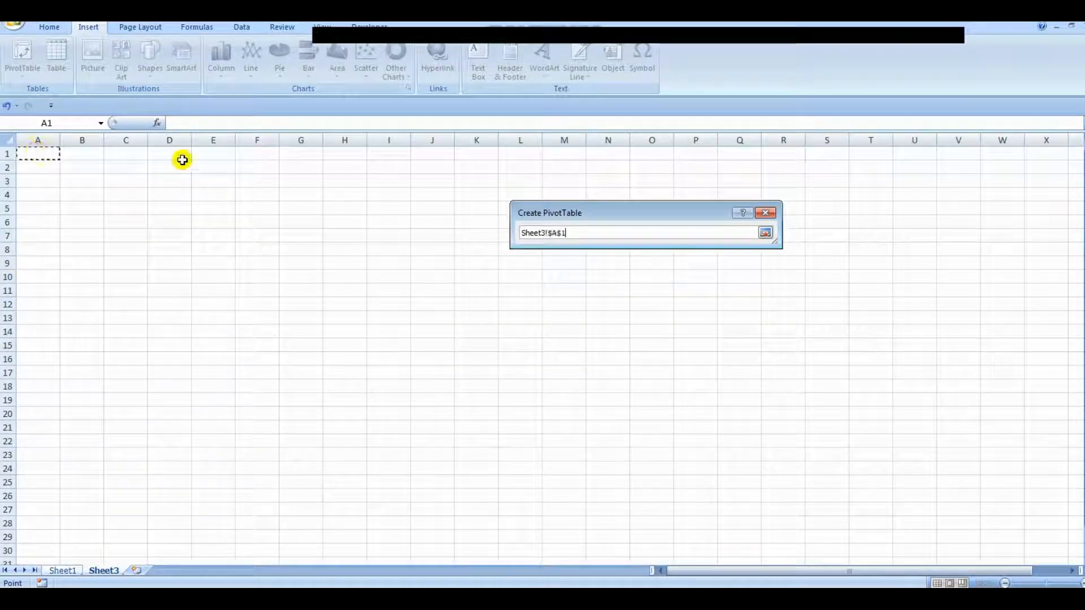
{"action": "left_click", "coordinate": [765, 233]}
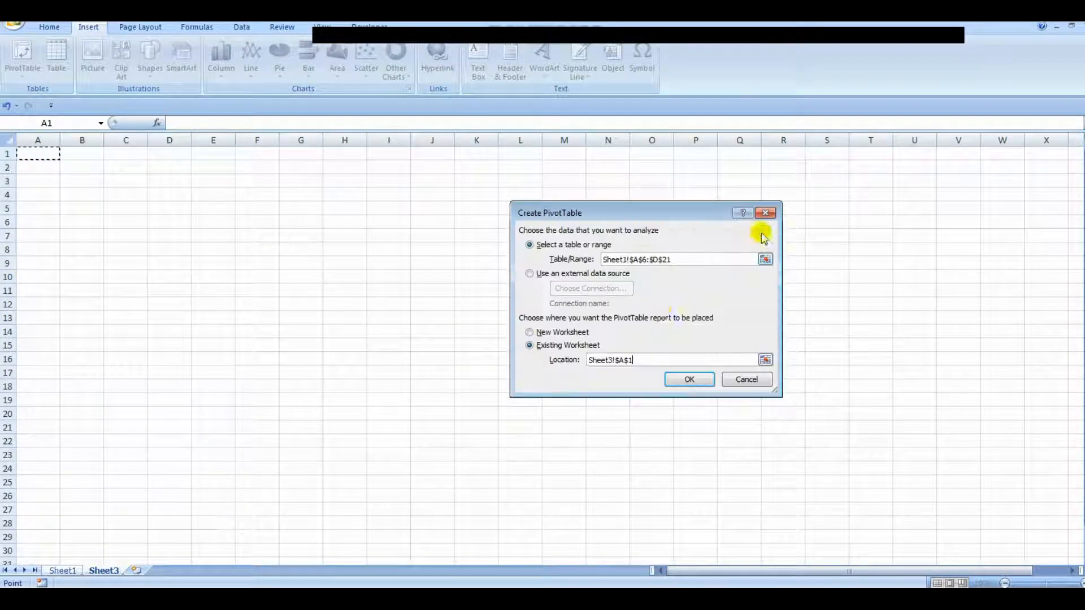
{"action": "left_click", "coordinate": [685, 380]}
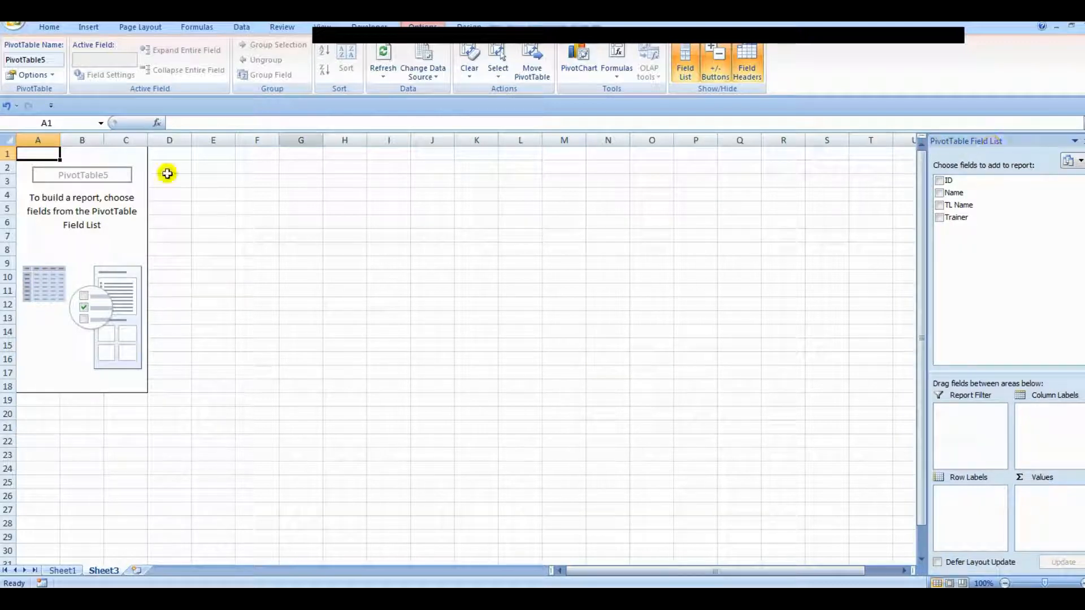
Add TL Name as the PivotTable's report filter and turn on multiple item selection in its filter list.
{"action": "left_click", "coordinate": [70, 222]}
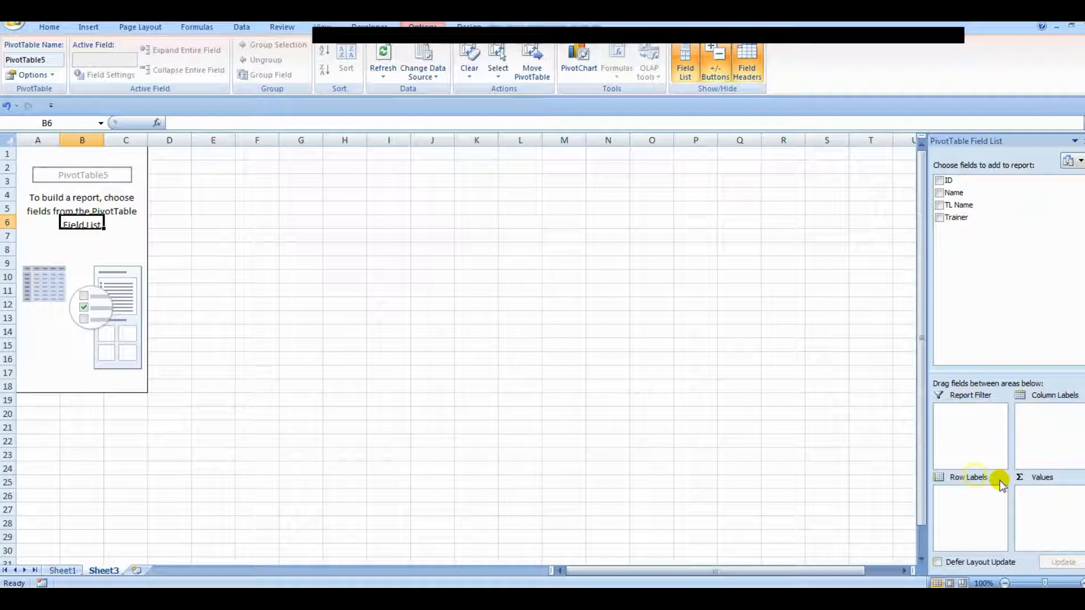
{"action": "left_click", "coordinate": [1047, 486]}
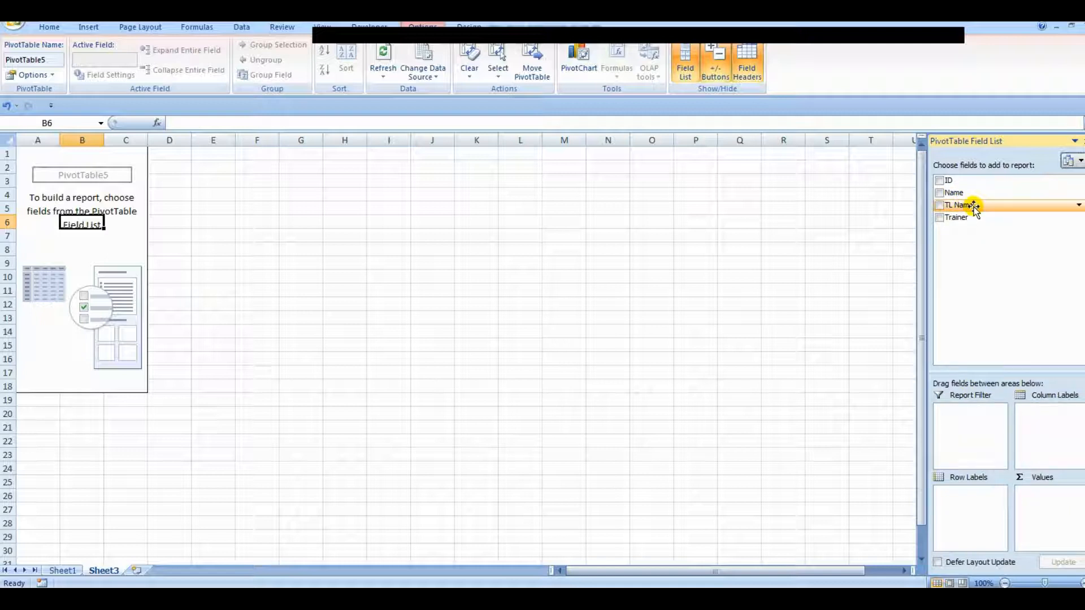
{"action": "left_click_drag", "start_coordinate": [975, 206], "coordinate": [969, 416]}
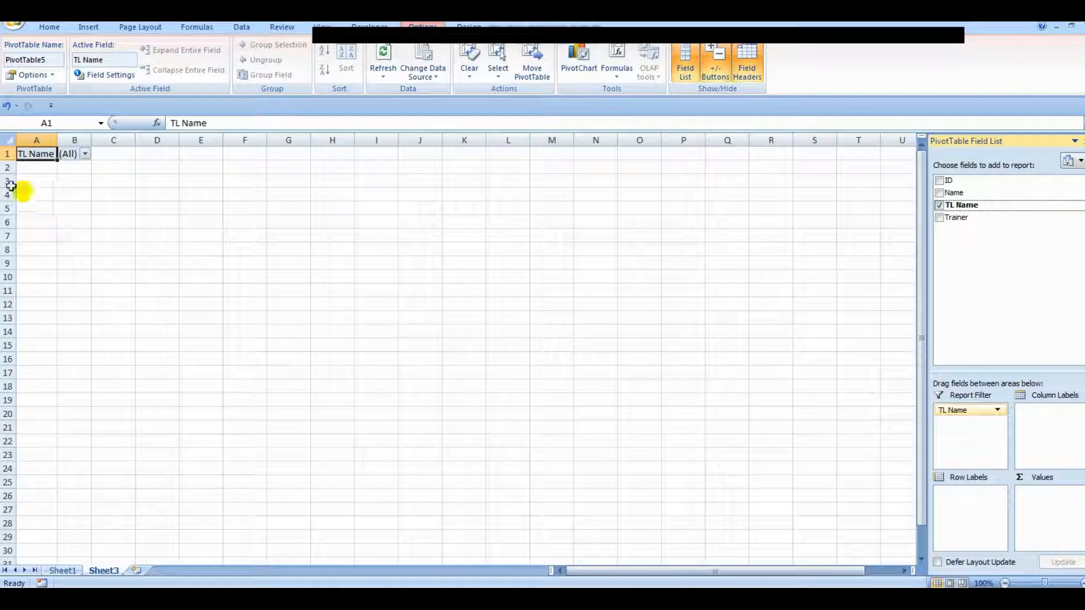
{"action": "left_click", "coordinate": [41, 155]}
{"action": "left_click", "coordinate": [85, 154]}
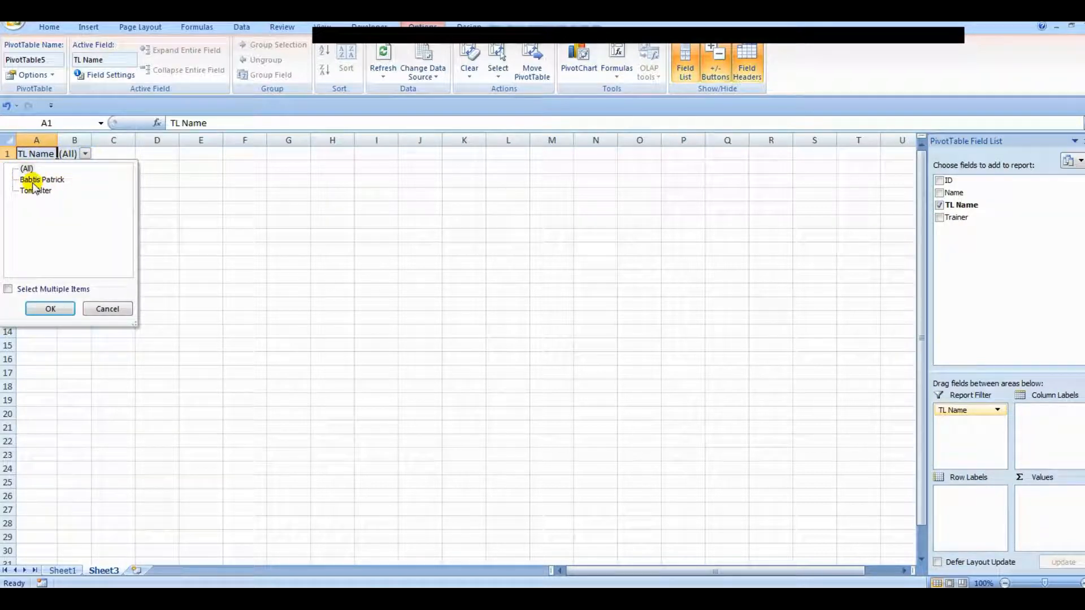
{"action": "left_click", "coordinate": [9, 290]}
{"action": "left_click", "coordinate": [59, 312]}
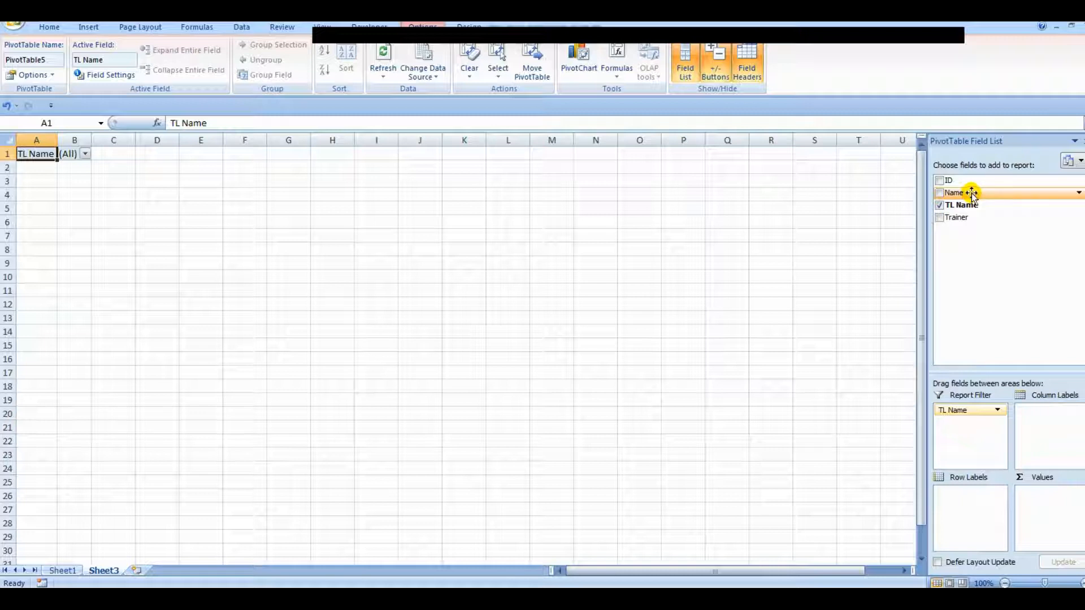
Add the Name field to the PivotTable's row labels.
{"action": "left_click_drag", "start_coordinate": [971, 195], "coordinate": [979, 511]}
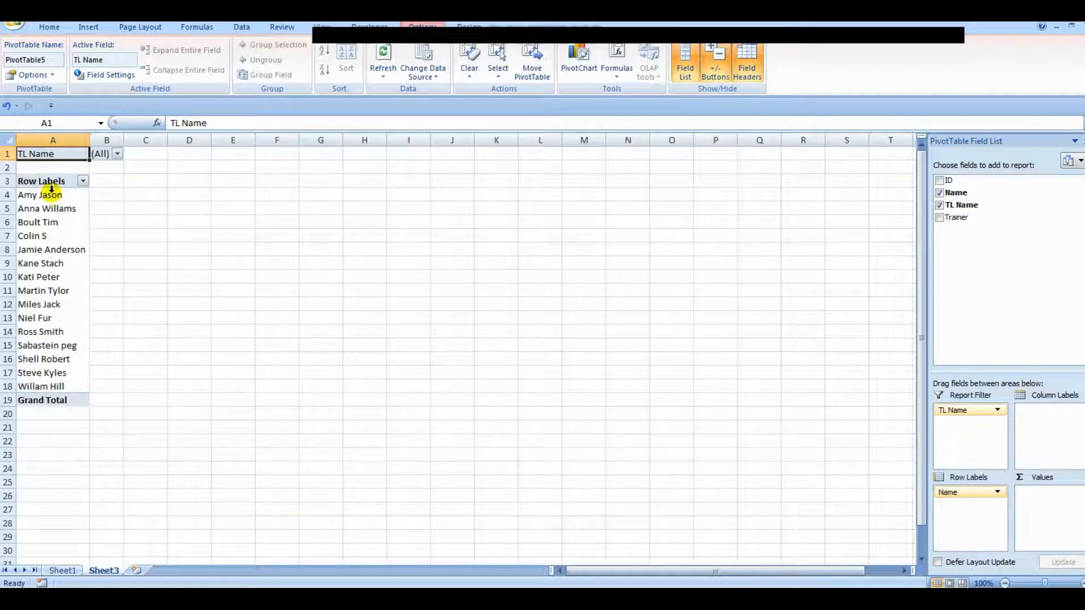
{"action": "left_click_drag", "start_coordinate": [50, 194], "coordinate": [86, 389]}
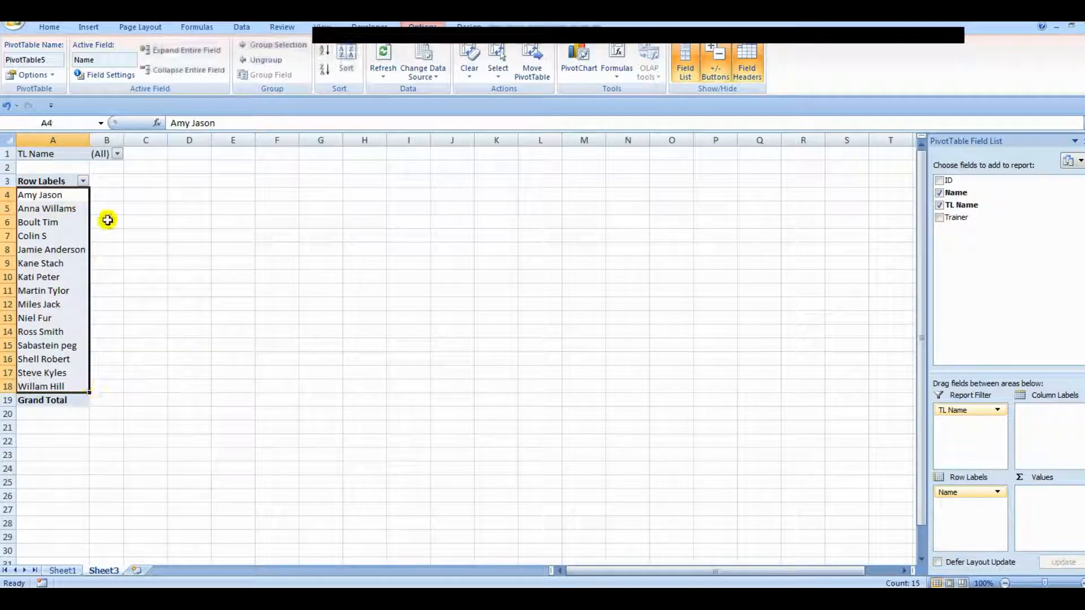
{"action": "left_click", "coordinate": [57, 236]}
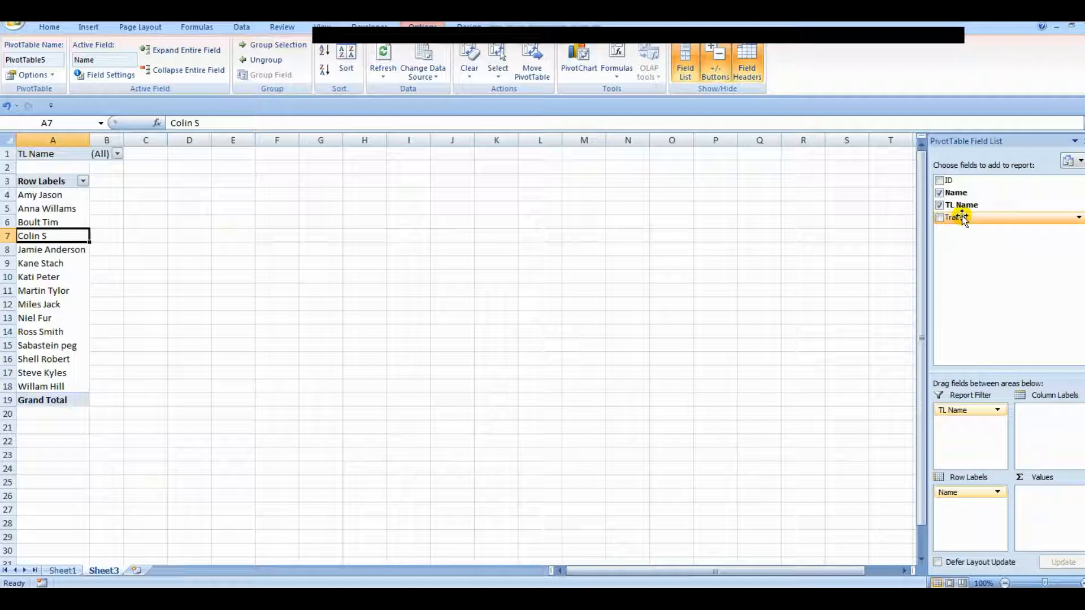
Add the Trainer field to the PivotTable's column labels.
{"action": "left_click_drag", "start_coordinate": [962, 216], "coordinate": [1047, 445]}
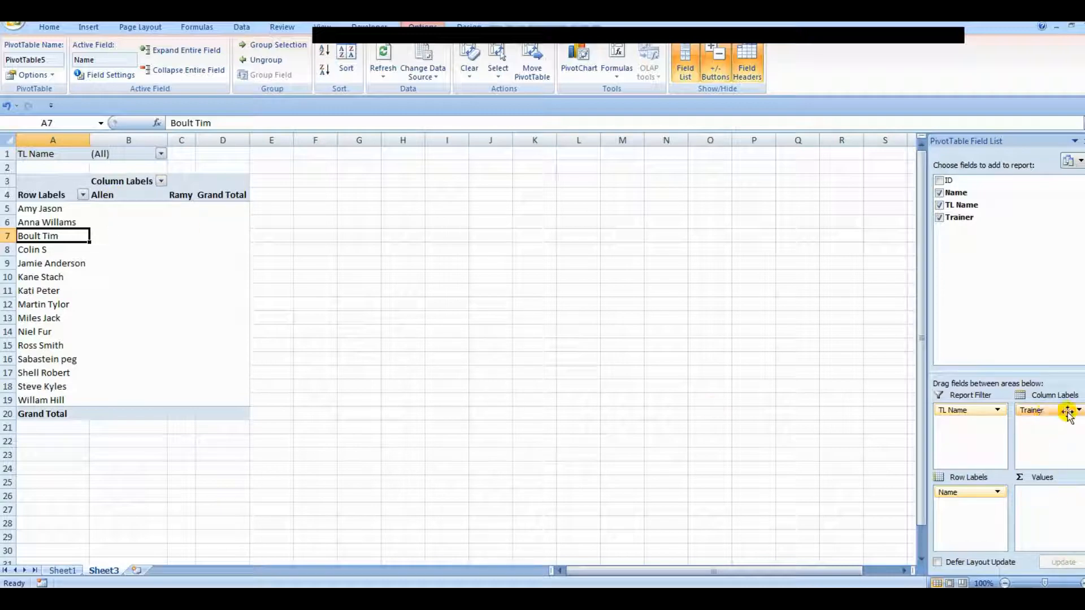
{"action": "left_click", "coordinate": [122, 195]}
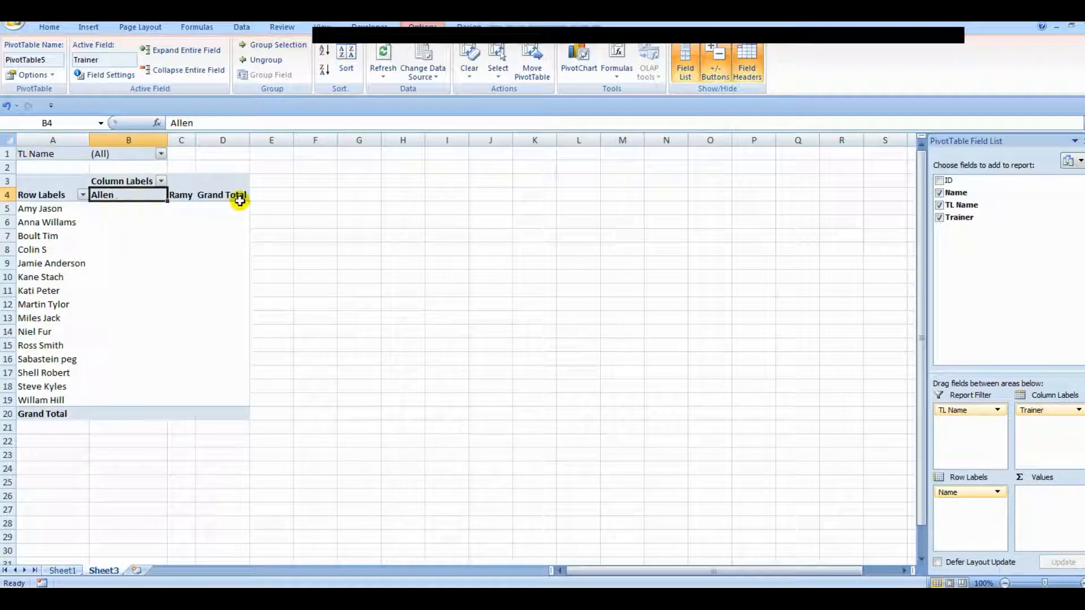
{"action": "left_click", "coordinate": [179, 196]}
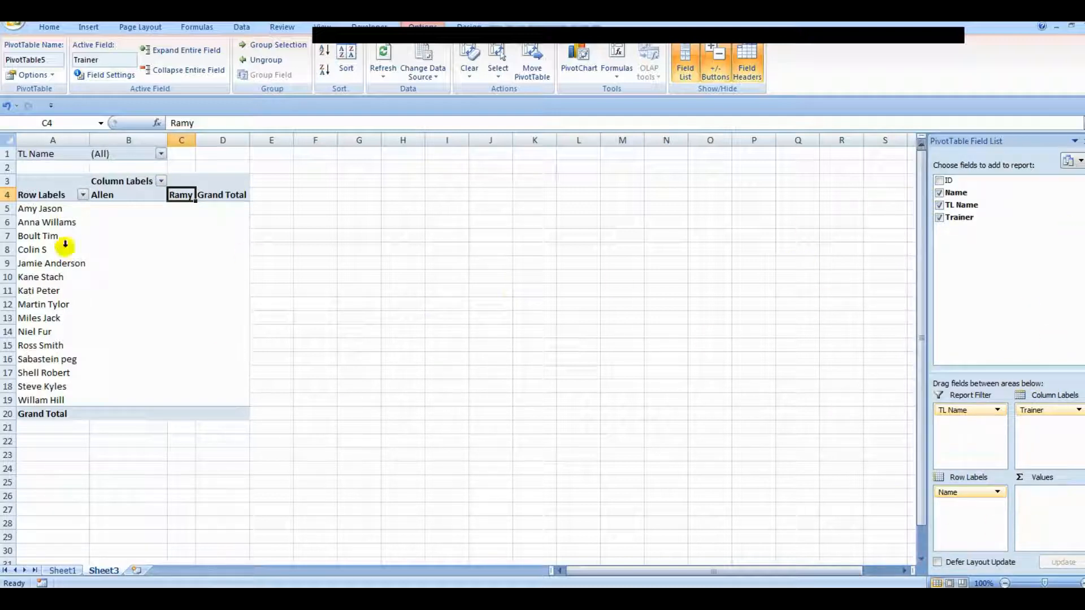
Fill the PivotTable's values area with a count of the Name field.
{"action": "left_click_drag", "start_coordinate": [111, 207], "coordinate": [226, 385]}
{"action": "left_click", "coordinate": [225, 386]}
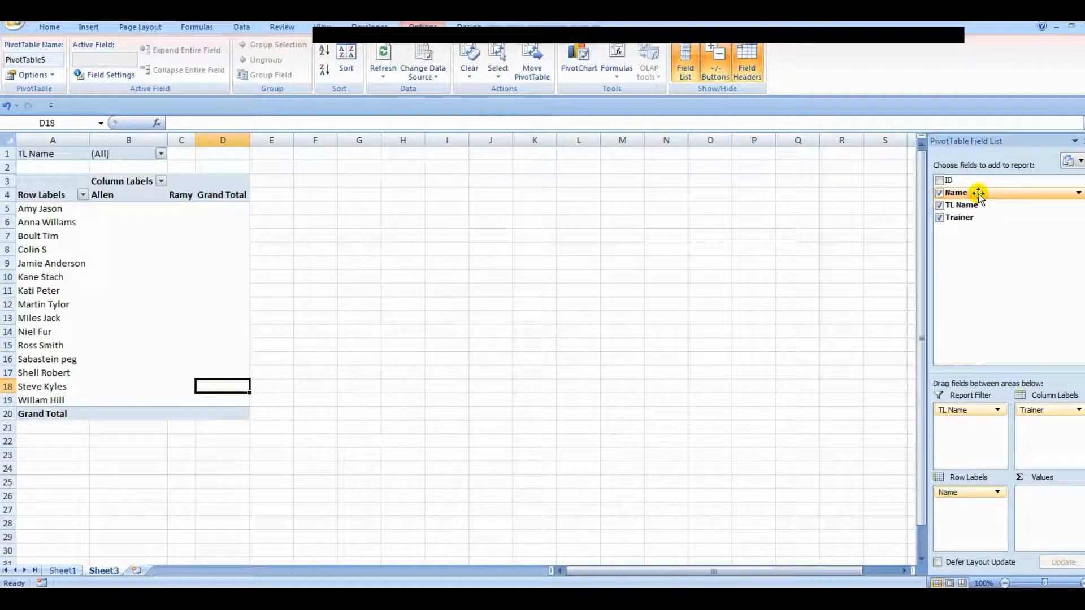
{"action": "left_click_drag", "start_coordinate": [978, 193], "coordinate": [1039, 503]}
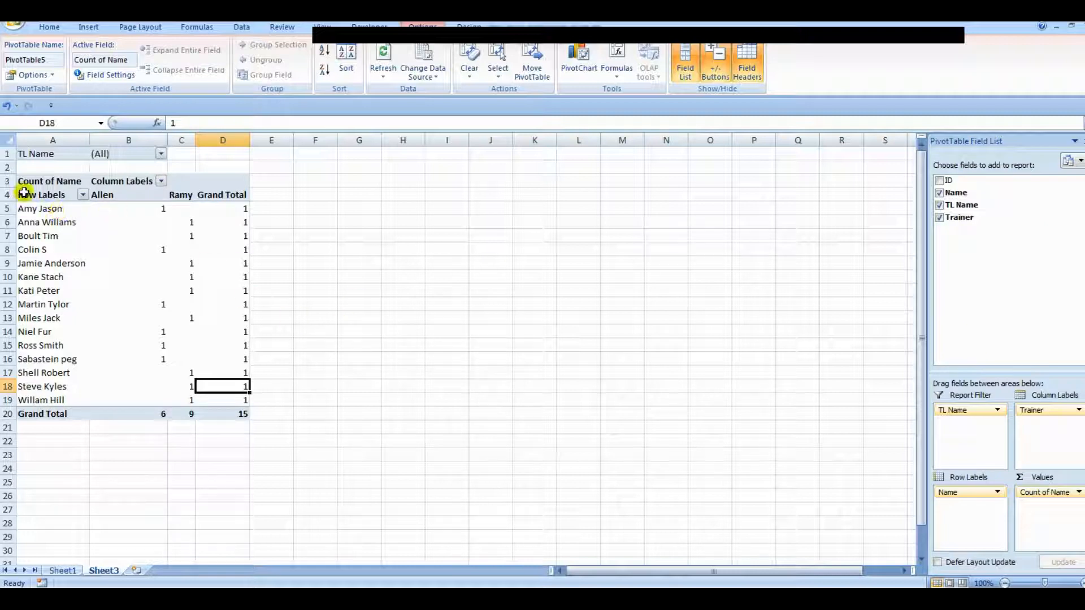
Center-align the PivotTable cells from the row labels header through the grand total, A4:D20.
{"action": "left_click_drag", "start_coordinate": [24, 193], "coordinate": [244, 414]}
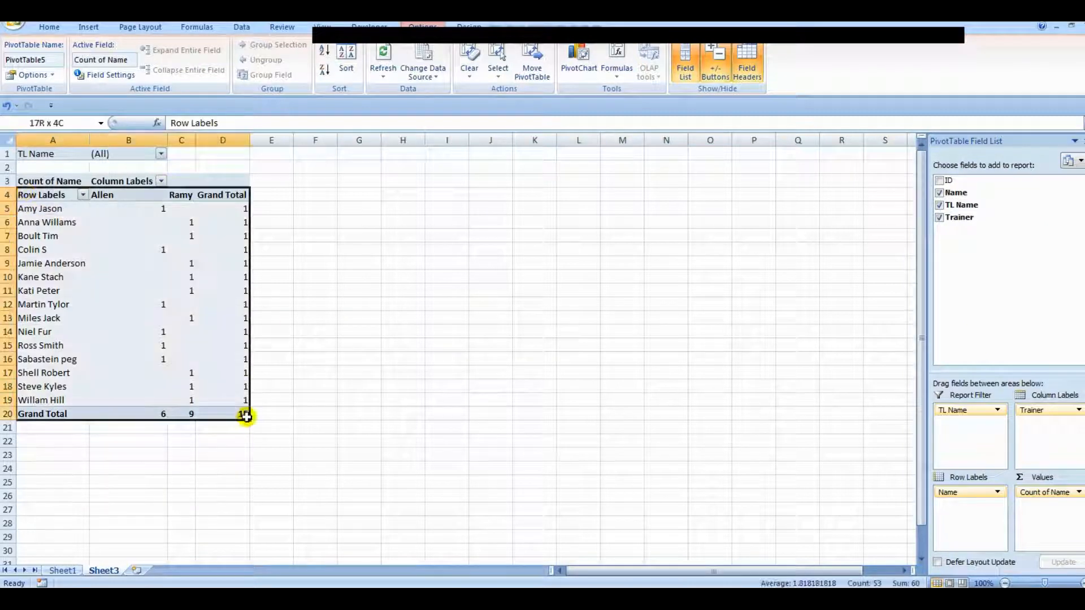
{"action": "left_click", "coordinate": [49, 28]}
{"action": "left_click", "coordinate": [269, 70]}
{"action": "left_click", "coordinate": [84, 237]}
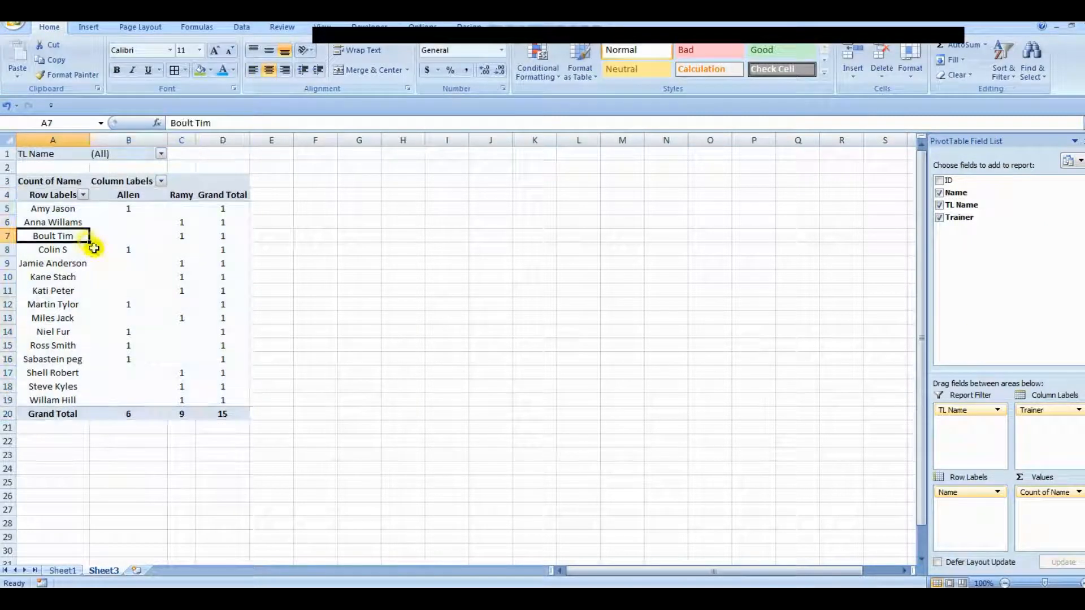
Compare the source data on Sheet1 with the PivotTable's TL Name filter, row labels and trainer columns on Sheet3.
{"action": "left_click", "coordinate": [63, 571]}
{"action": "left_click", "coordinate": [224, 324]}
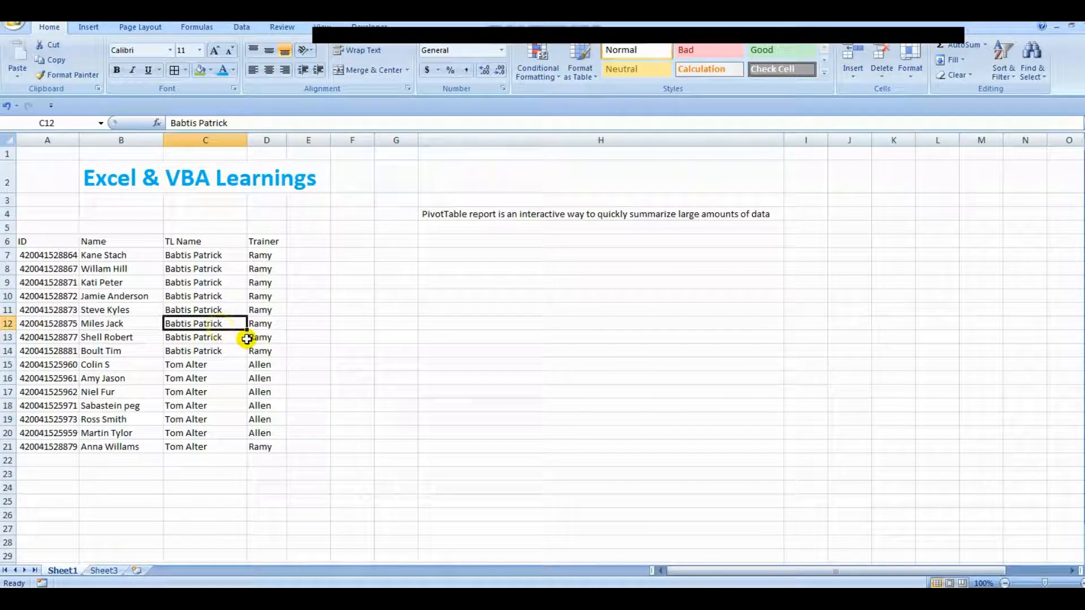
{"action": "left_click", "coordinate": [105, 571]}
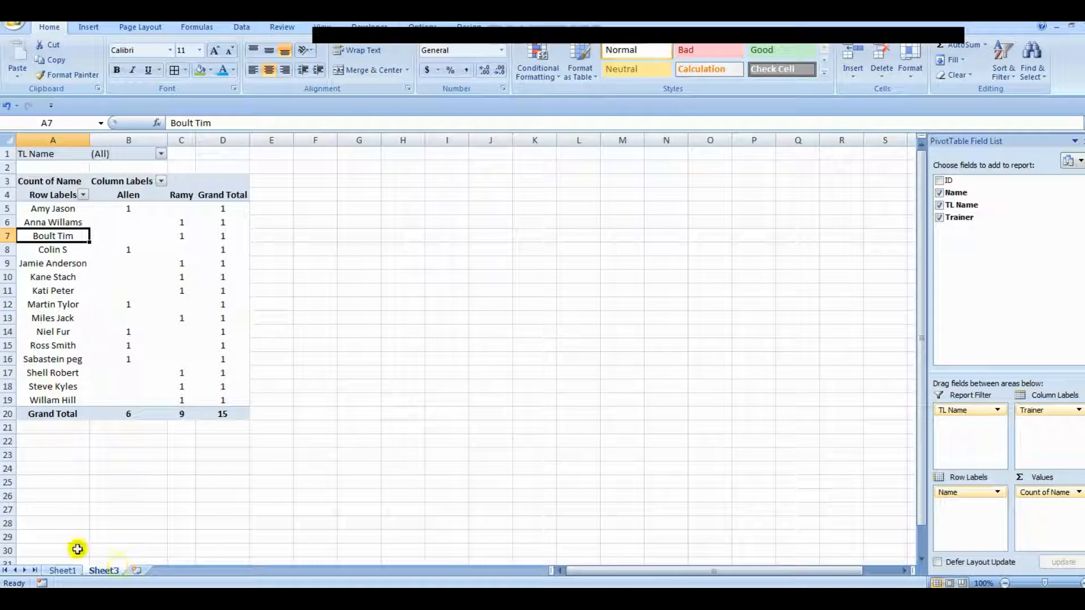
{"action": "mouse_move", "coordinate": [141, 325]}
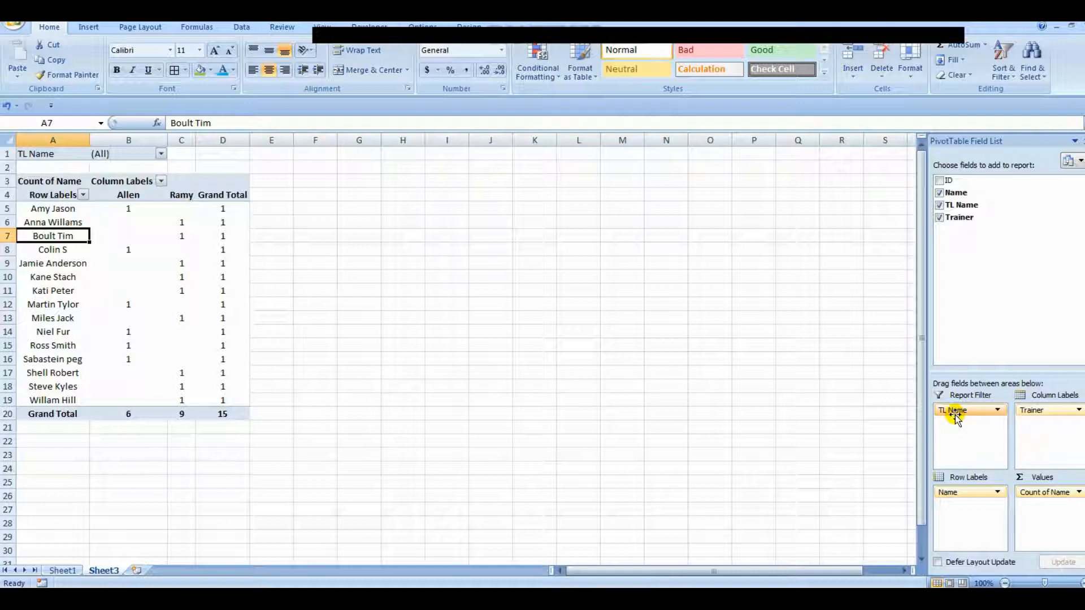
{"action": "left_click_drag", "start_coordinate": [48, 154], "coordinate": [150, 153]}
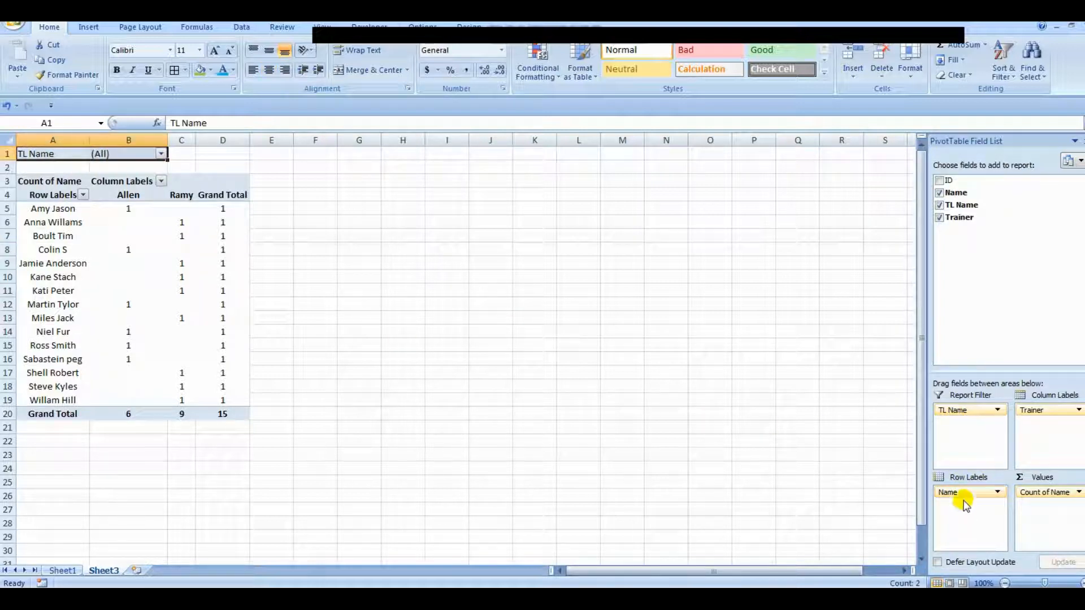
{"action": "left_click_drag", "start_coordinate": [62, 209], "coordinate": [58, 395]}
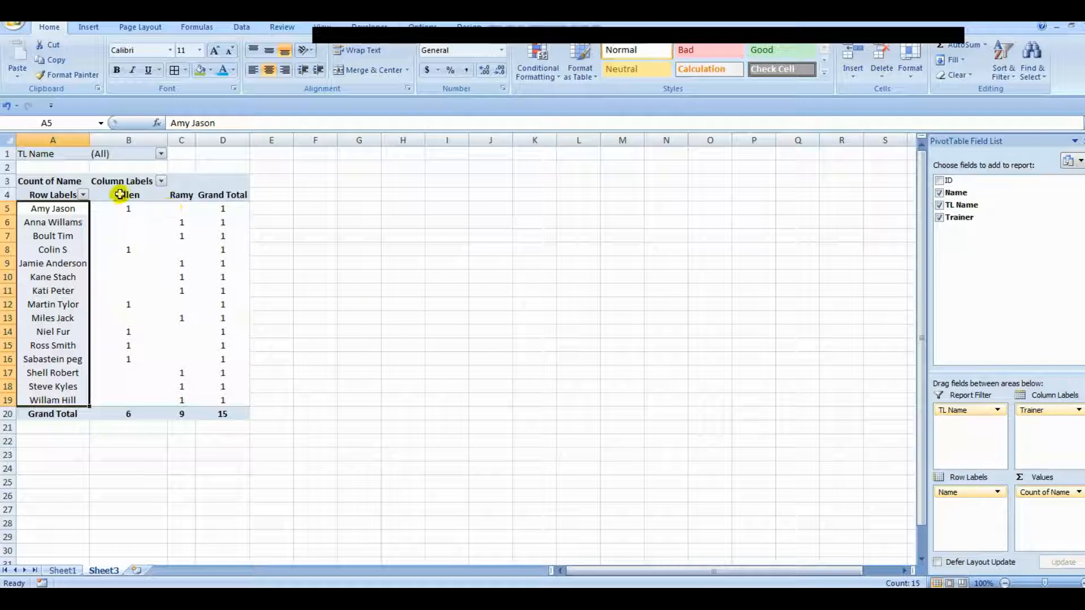
{"action": "left_click_drag", "start_coordinate": [120, 194], "coordinate": [181, 197]}
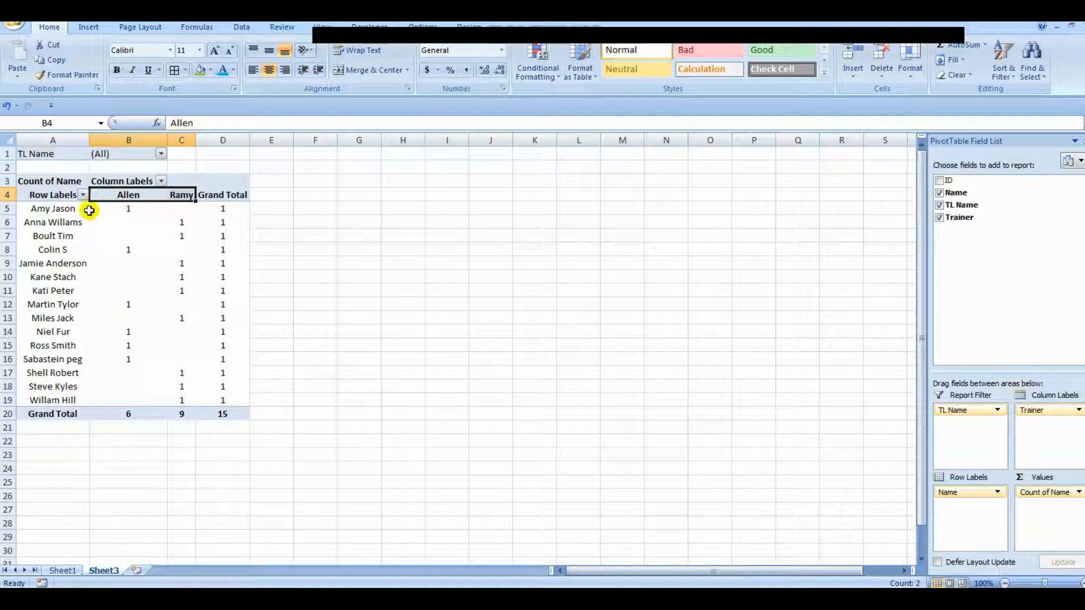
Check which trainer column holds the count for each of the first two names in the PivotTable.
{"action": "left_click", "coordinate": [64, 209]}
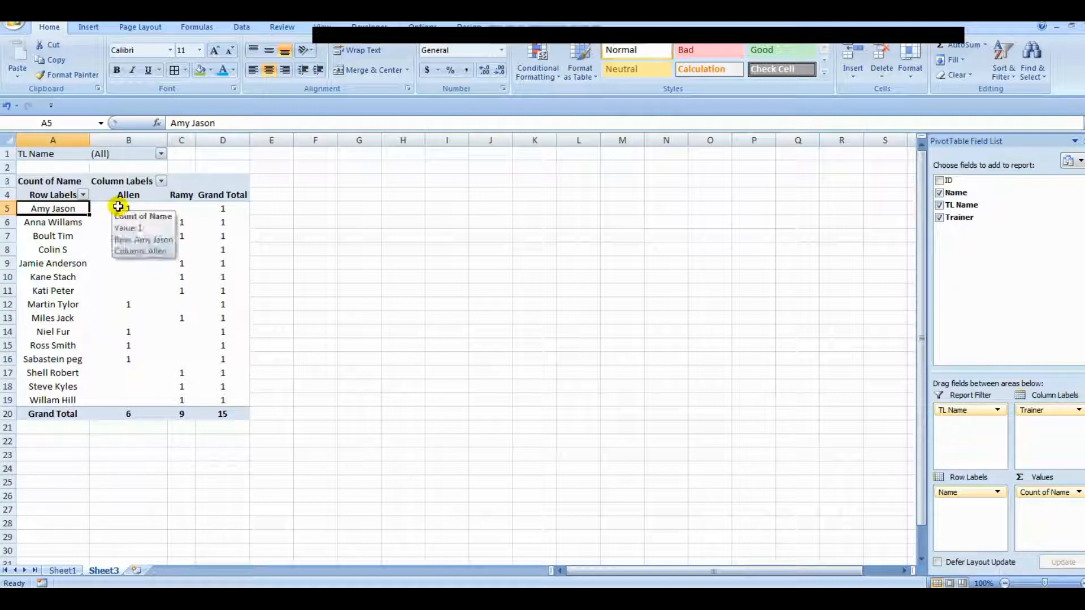
{"action": "left_click", "coordinate": [117, 207]}
{"action": "left_click", "coordinate": [186, 208]}
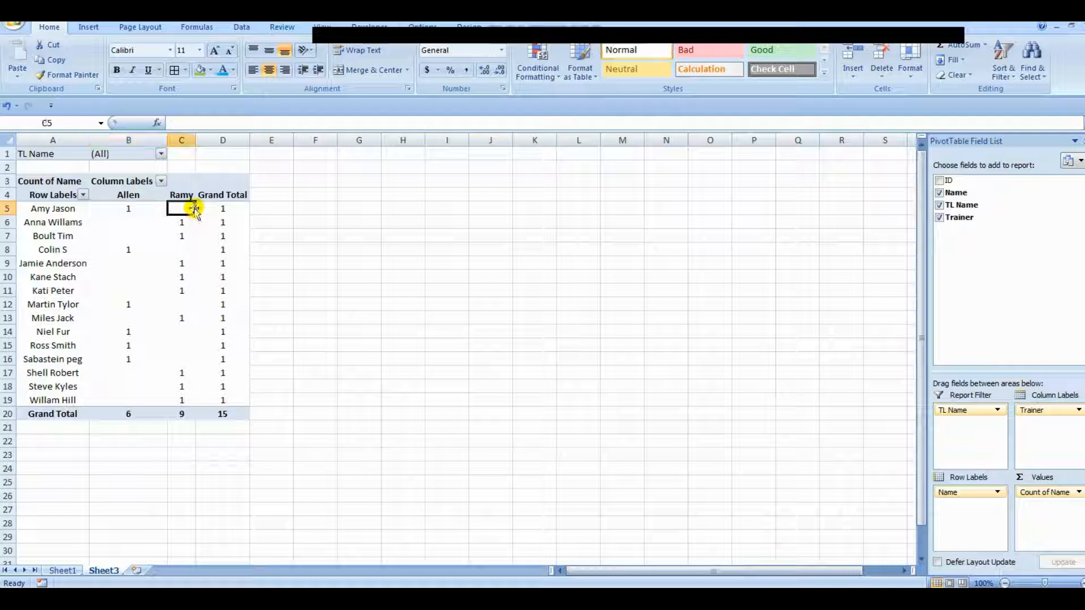
{"action": "left_click_drag", "start_coordinate": [67, 222], "coordinate": [174, 224]}
{"action": "left_click", "coordinate": [173, 225]}
{"action": "left_click", "coordinate": [138, 223]}
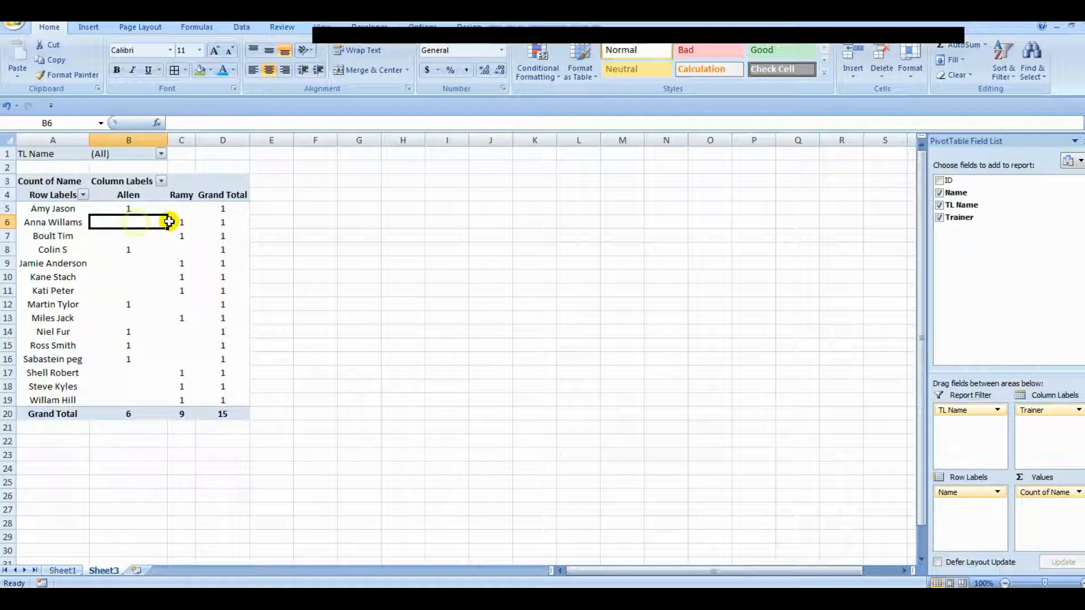
Review the trainer and Grand Total counts against the names listed in the PivotTable.
{"action": "left_click", "coordinate": [172, 222]}
{"action": "left_click", "coordinate": [181, 411]}
{"action": "left_click", "coordinate": [226, 399]}
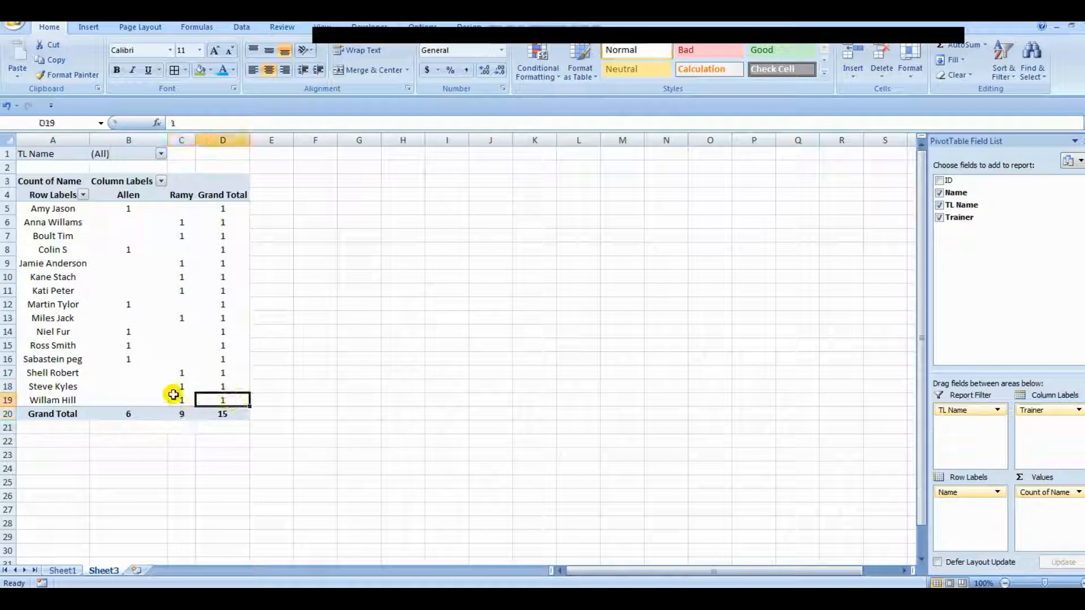
{"action": "left_click_drag", "start_coordinate": [54, 400], "coordinate": [53, 213]}
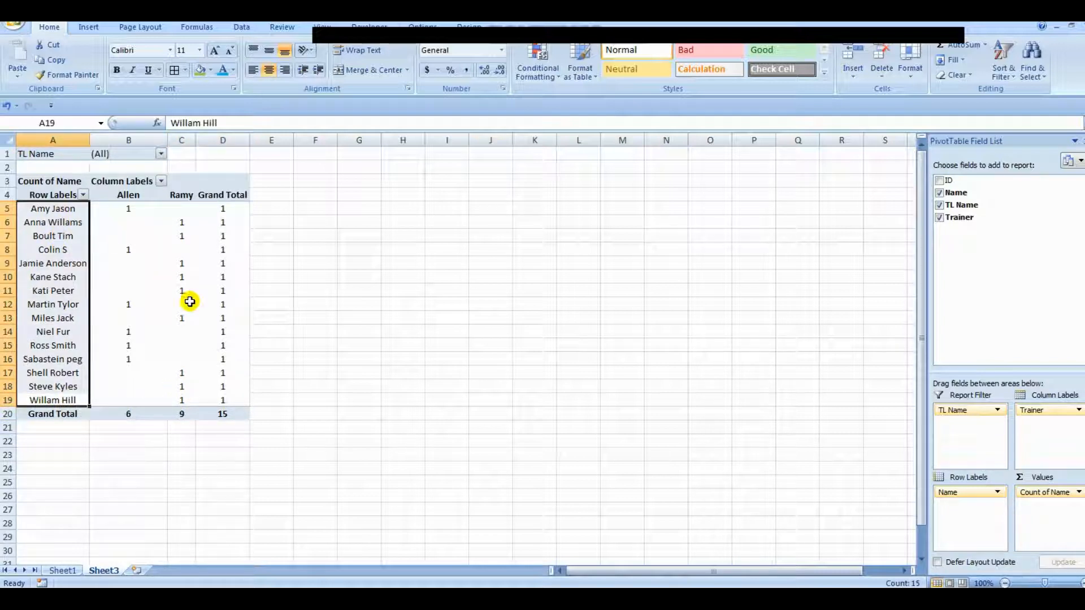
{"action": "left_click_drag", "start_coordinate": [223, 397], "coordinate": [219, 212]}
Copy the record in A12:D12 on Sheet1 into the first empty row below the data, row 22.
{"action": "left_click", "coordinate": [72, 569]}
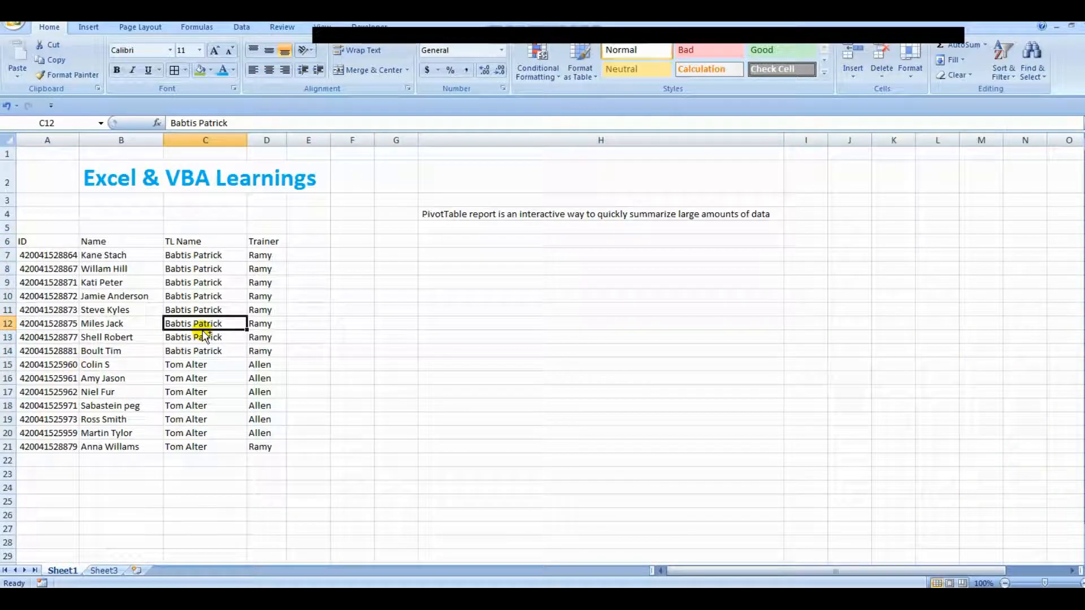
{"action": "key", "text": "Left"}
{"action": "key", "text": "Left"}
{"action": "key", "text": "shift+Right"}
{"action": "key", "text": "shift+Right"}
{"action": "key", "text": "shift+Right"}
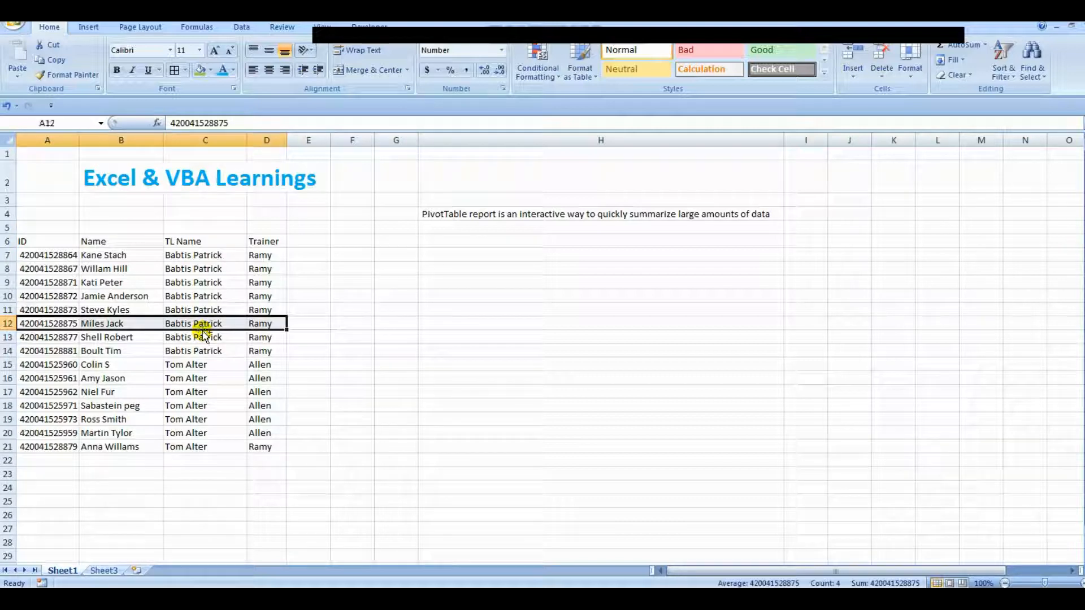
{"action": "key", "text": "ctrl+c"}
{"action": "key", "text": "ctrl+Down"}
{"action": "key", "text": "Down"}
{"action": "key", "text": "ctrl+v"}
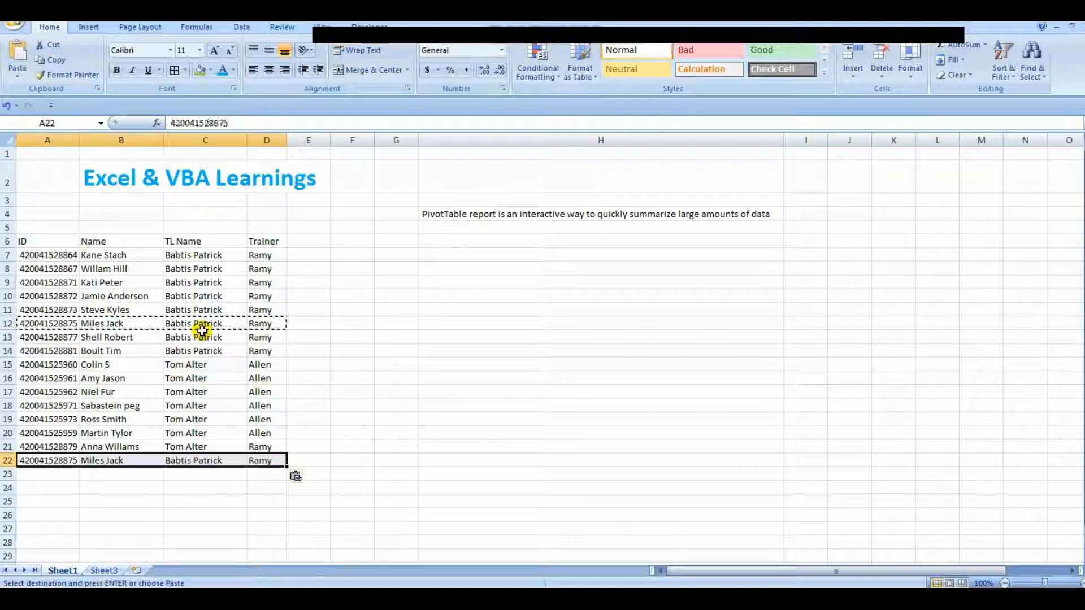
Change the trainer in D22 to the trainer listed in D15:D20.
{"action": "key", "text": "Right"}
{"action": "key", "text": "Right"}
{"action": "key", "text": "Right"}
{"action": "type", "text": "allen"}
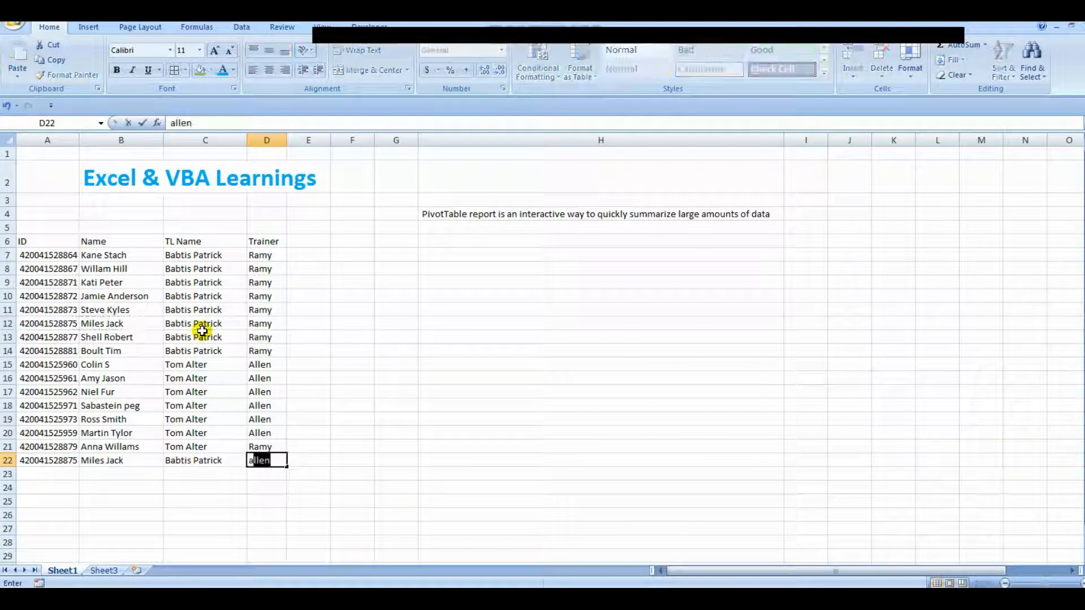
{"action": "key", "text": "ctrl+Return"}
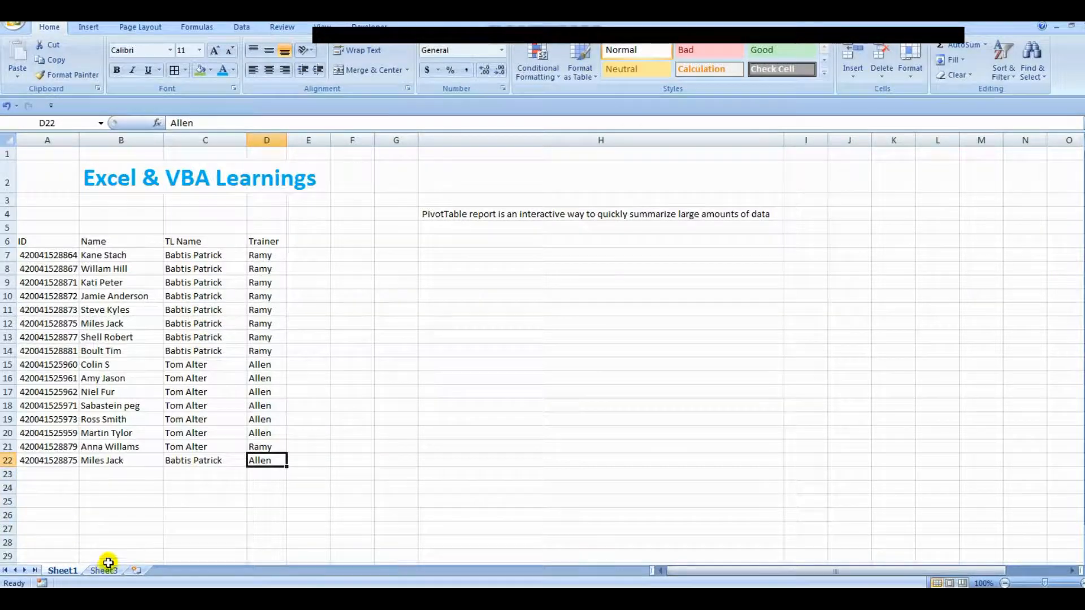
Refresh the PivotTable on Sheet3.
{"action": "left_click", "coordinate": [108, 564]}
{"action": "left_click", "coordinate": [131, 373]}
{"action": "left_click", "coordinate": [156, 340]}
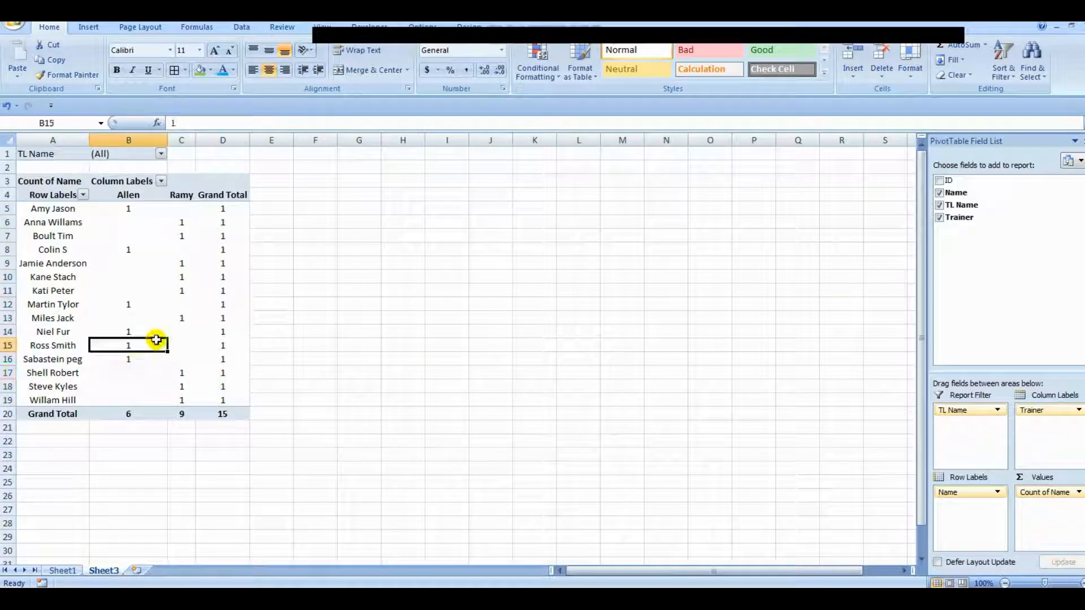
{"action": "right_click", "coordinate": [156, 340]}
{"action": "left_click", "coordinate": [195, 394]}
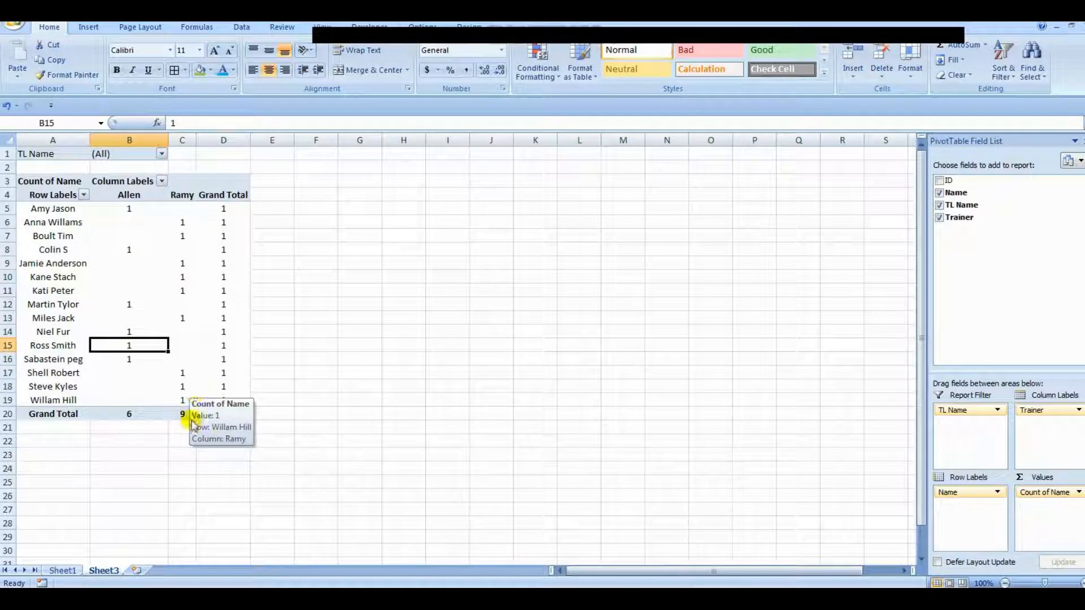
Compare the PivotTable's source range A6:D21 on Sheet1 with the added record in row 22.
{"action": "left_click", "coordinate": [62, 571]}
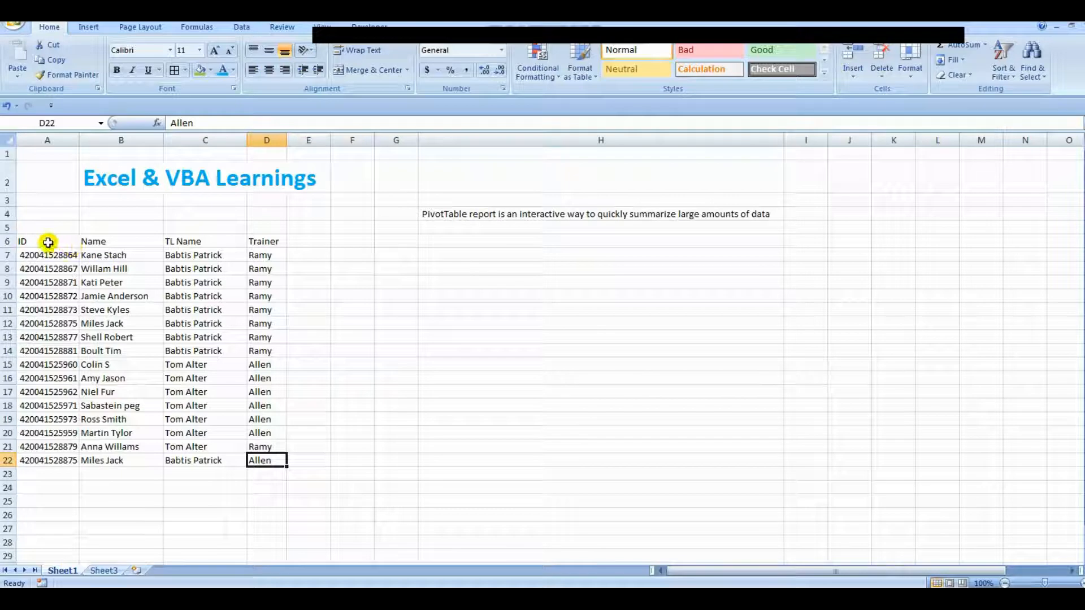
{"action": "left_click_drag", "start_coordinate": [51, 243], "coordinate": [260, 446]}
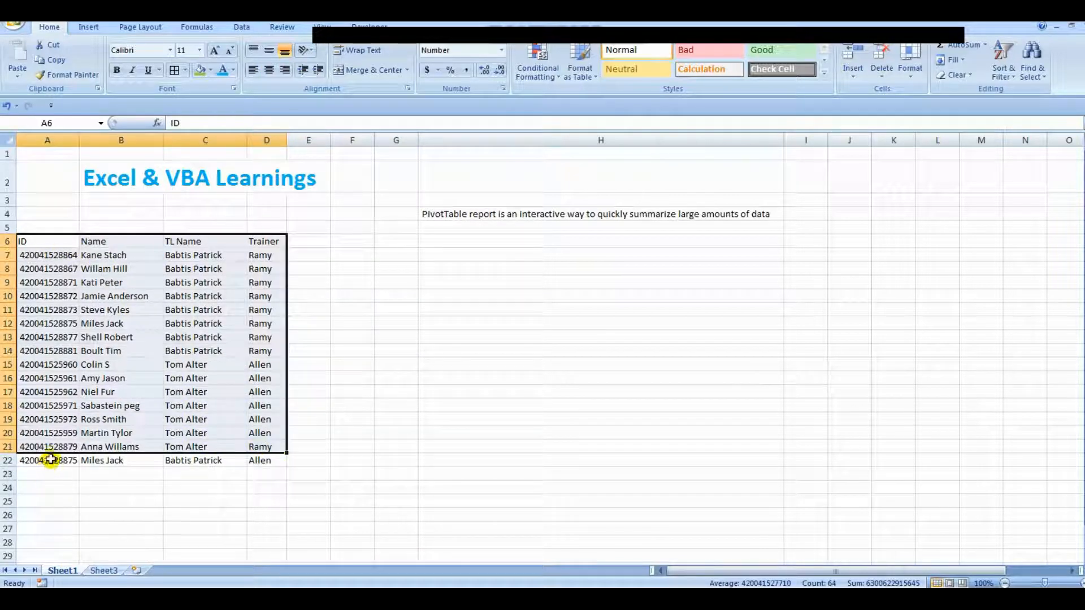
{"action": "left_click_drag", "start_coordinate": [51, 459], "coordinate": [260, 460]}
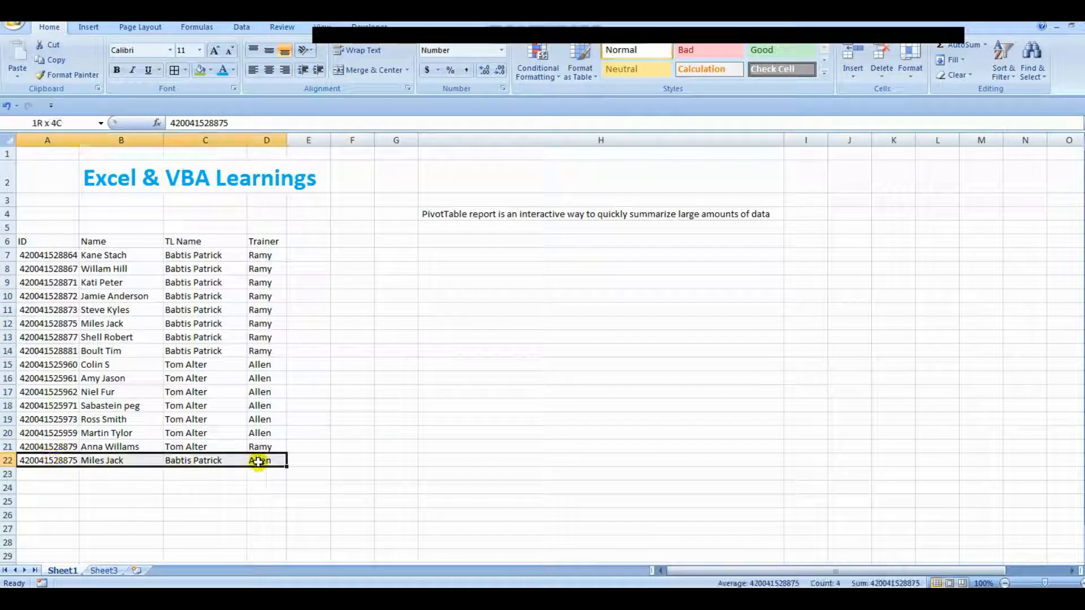
Open the data source settings of the PivotTable on Sheet3 and select Sheet1's A6:D22 as its range.
{"action": "left_click", "coordinate": [103, 571]}
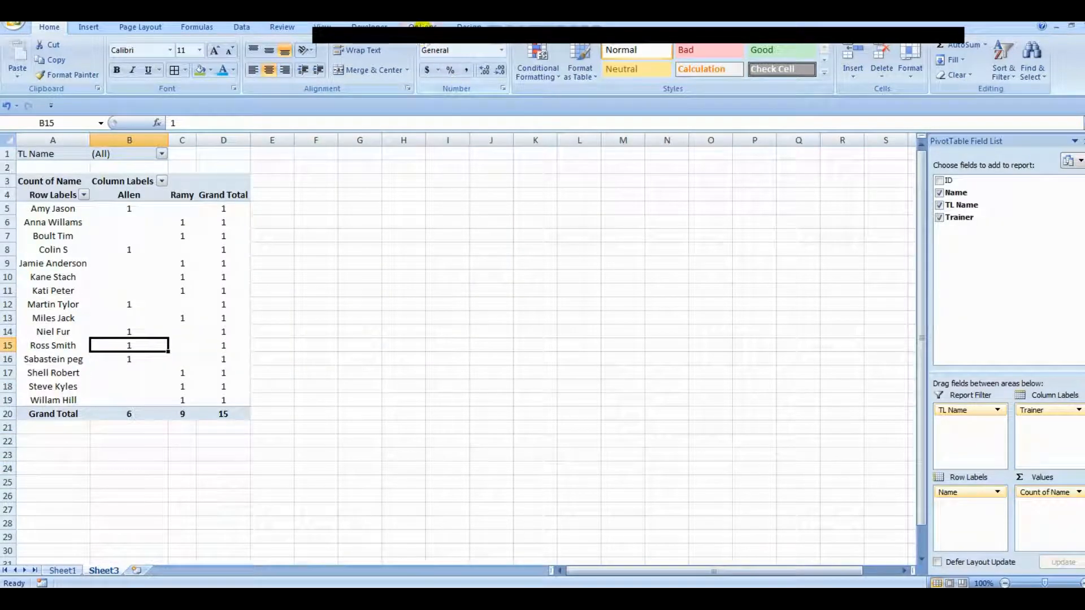
{"action": "left_click", "coordinate": [423, 26]}
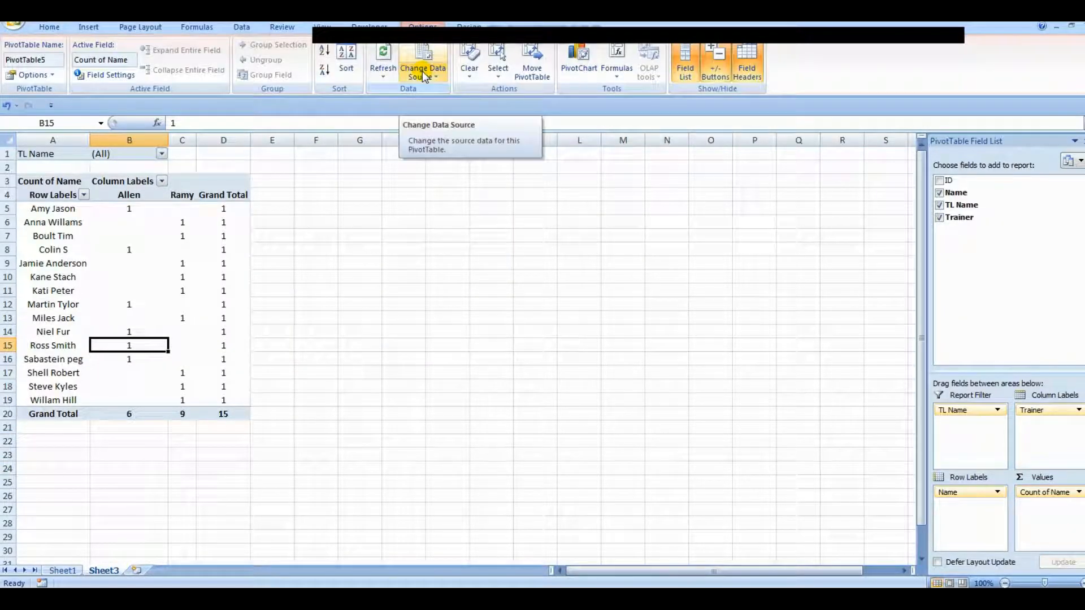
{"action": "left_click", "coordinate": [423, 75]}
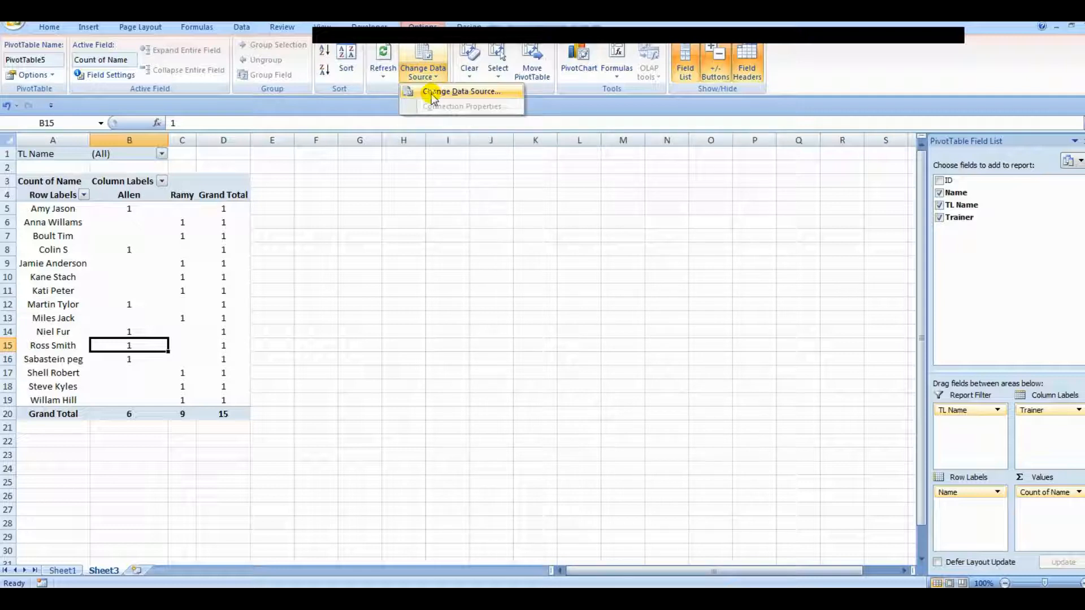
{"action": "left_click", "coordinate": [433, 92]}
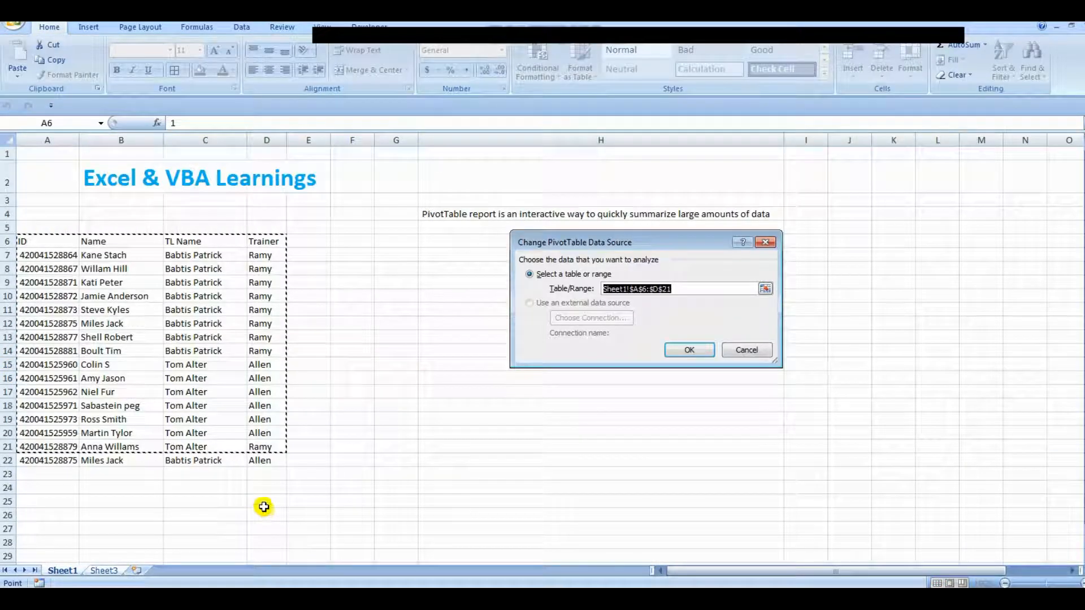
{"action": "left_click_drag", "start_coordinate": [25, 245], "coordinate": [257, 463]}
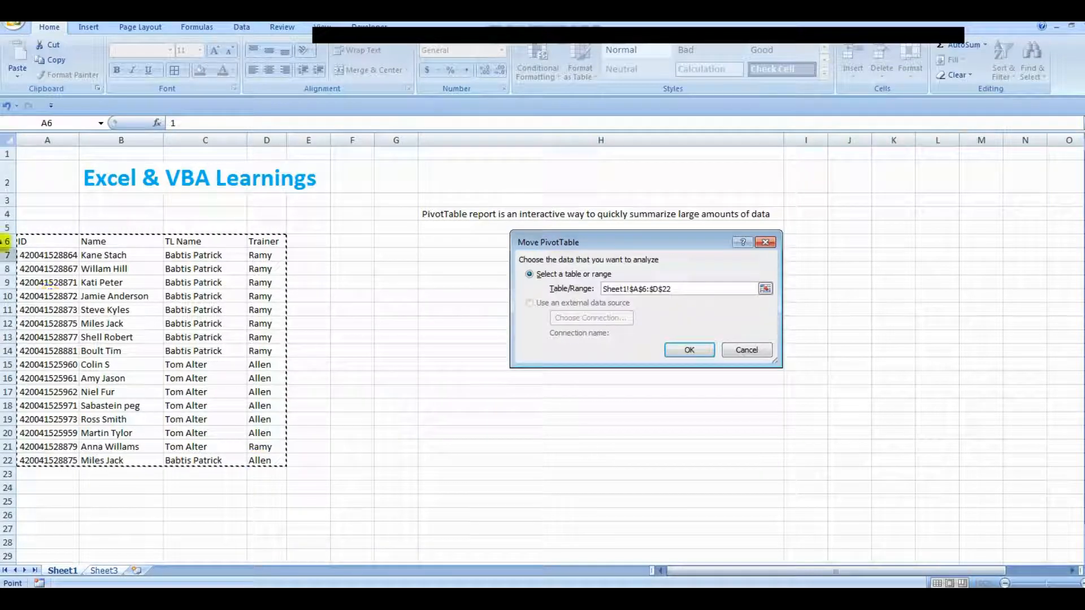
Try to use the entire columns A to D of Sheet1 as the PivotTable's source.
{"action": "left_click_drag", "start_coordinate": [54, 140], "coordinate": [256, 145]}
{"action": "left_click", "coordinate": [684, 350]}
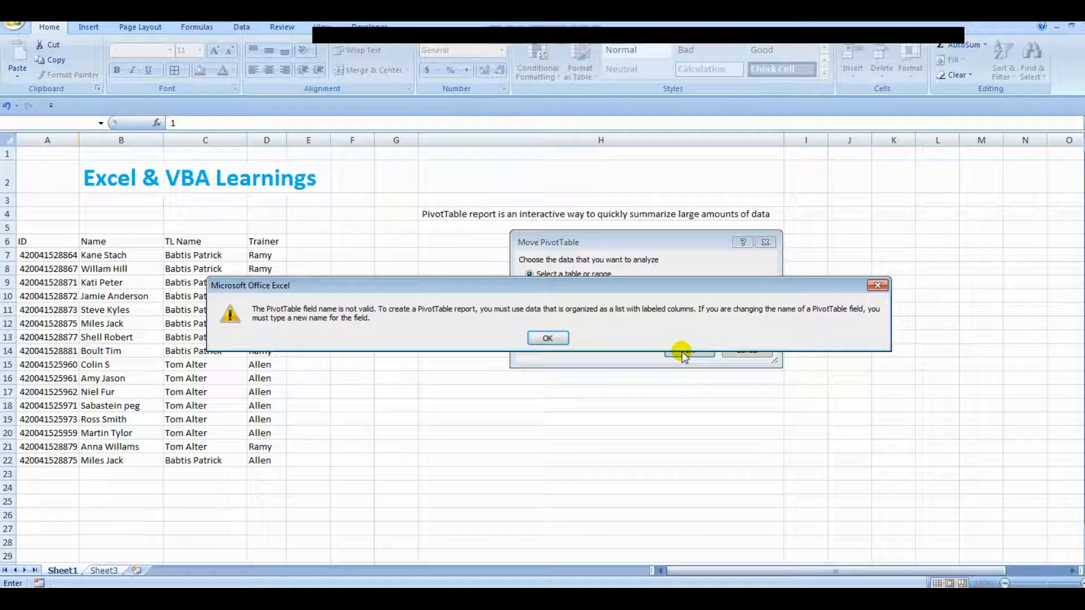
{"action": "left_click", "coordinate": [547, 339]}
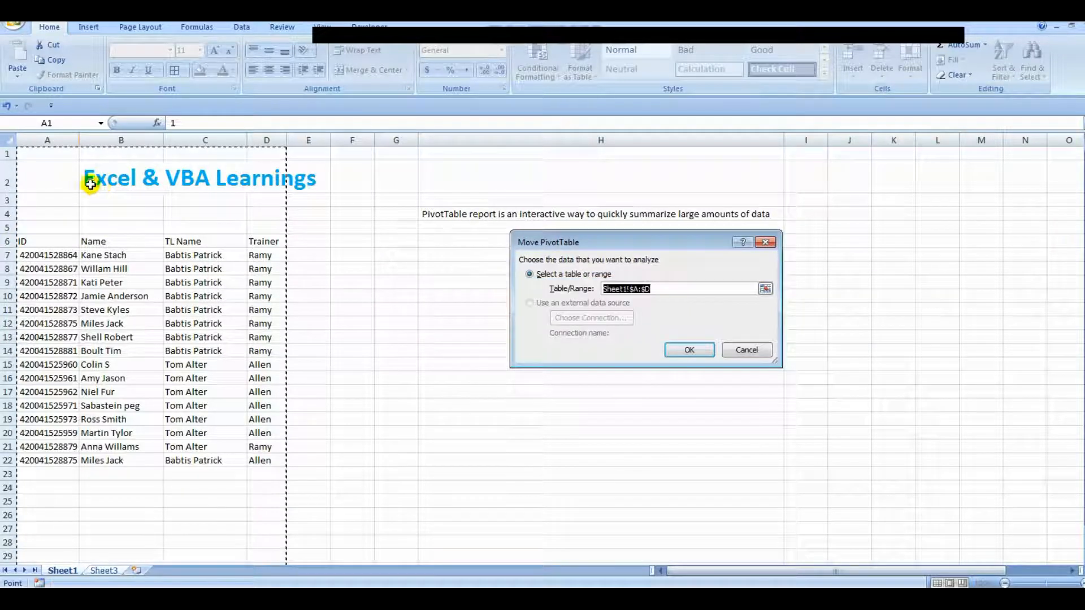
Set the PivotTable's source range to Sheet1!$A$6:$D$22 and apply the change.
{"action": "left_click_drag", "start_coordinate": [25, 242], "coordinate": [261, 460]}
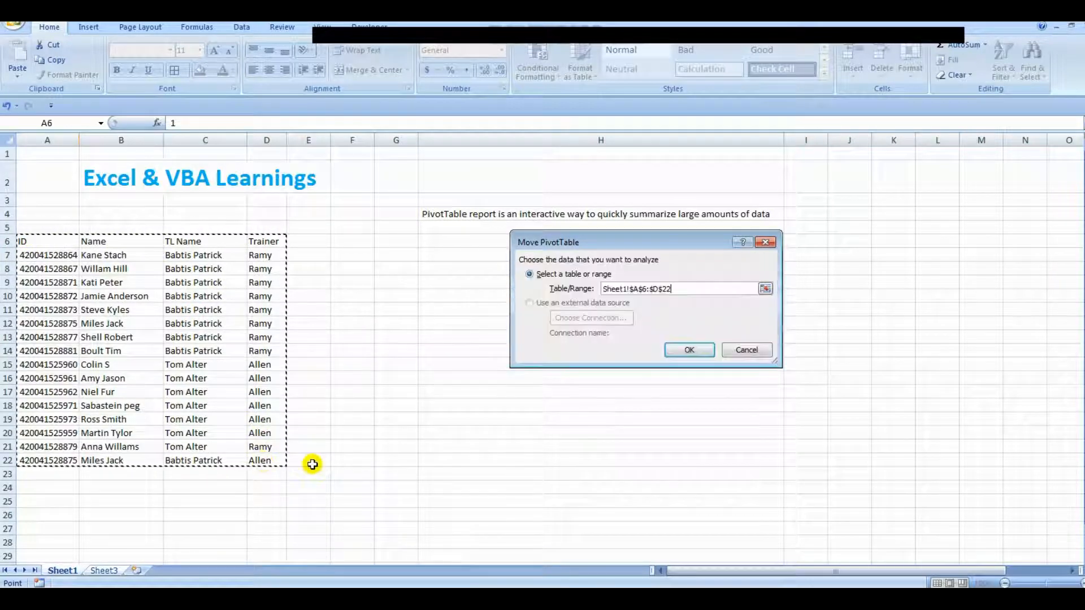
{"action": "left_click", "coordinate": [689, 351]}
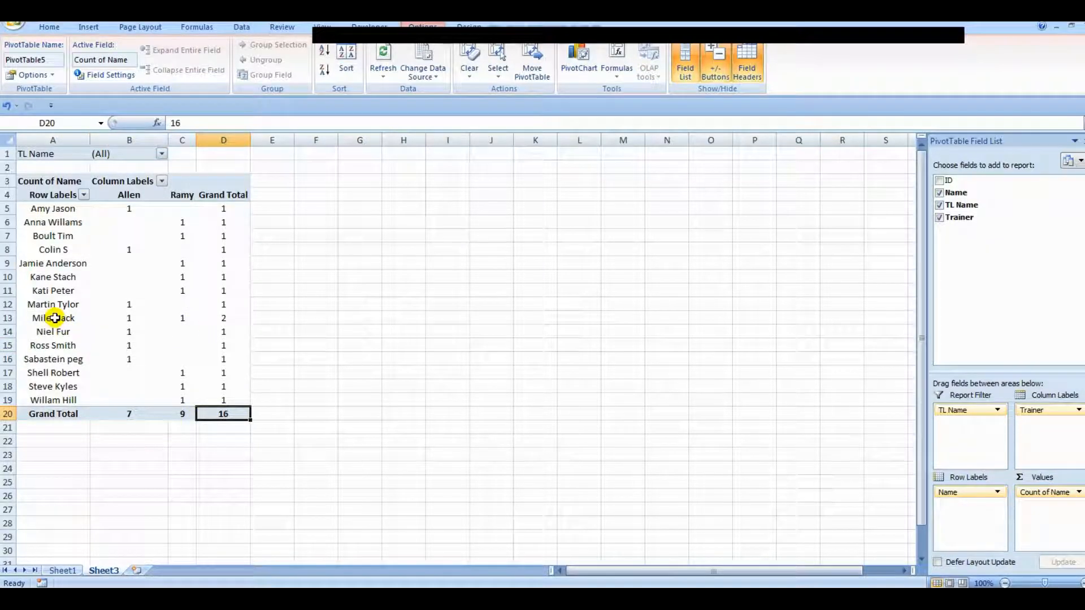
Check the trainer and total counts for the name in row 13 and refresh the PivotTable.
{"action": "left_click_drag", "start_coordinate": [54, 318], "coordinate": [213, 322]}
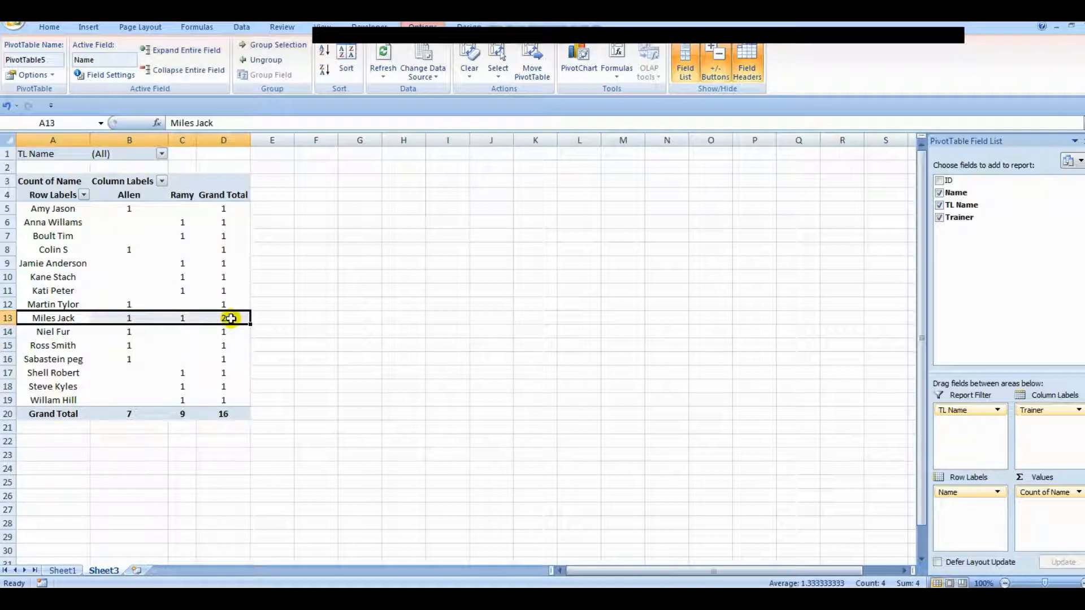
{"action": "left_click", "coordinate": [230, 318]}
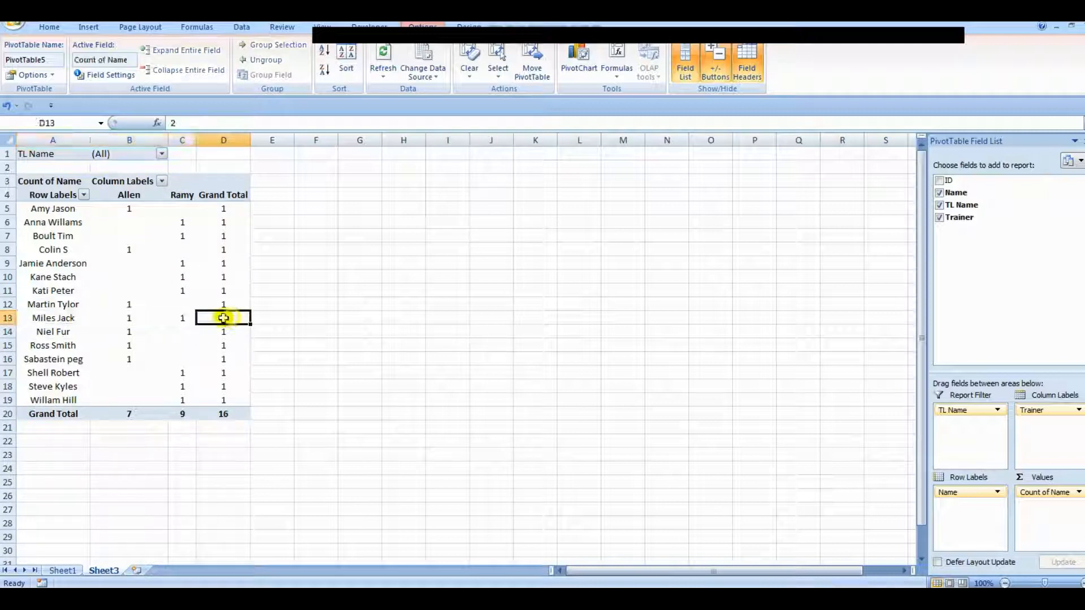
{"action": "right_click", "coordinate": [134, 290]}
{"action": "left_click", "coordinate": [169, 346]}
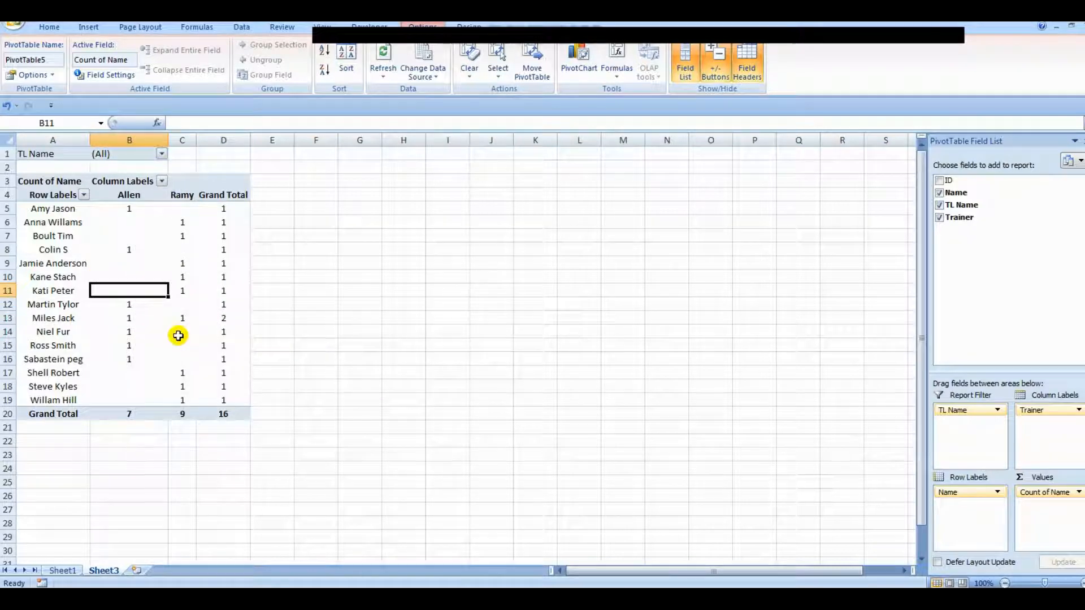
Filter the PivotTable to only the second TL Name in the list and review the names shown.
{"action": "left_click", "coordinate": [163, 154]}
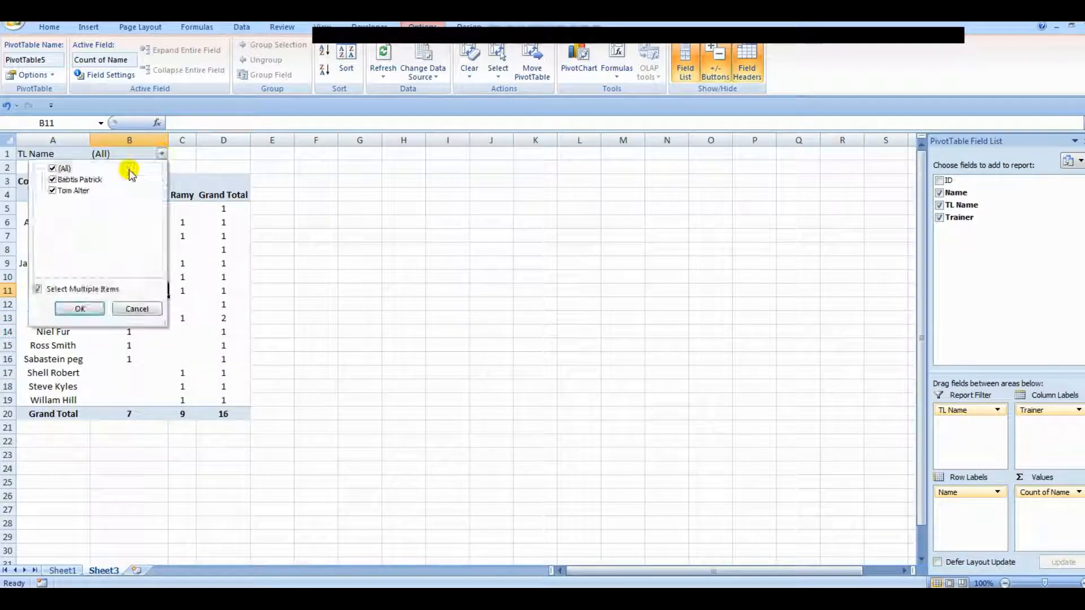
{"action": "left_click", "coordinate": [52, 168]}
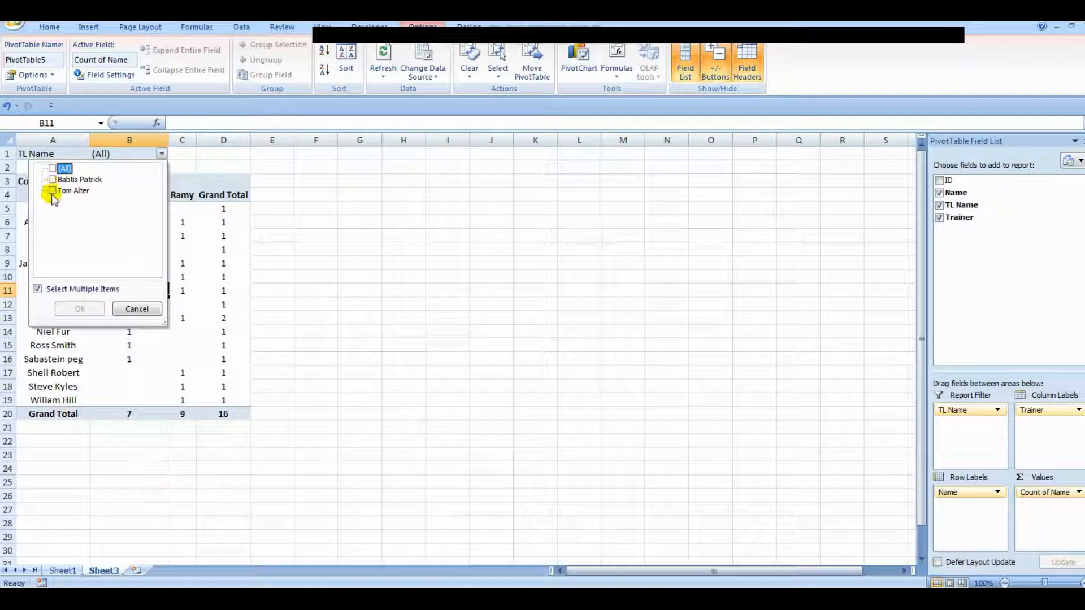
{"action": "left_click", "coordinate": [52, 191]}
{"action": "left_click", "coordinate": [82, 309]}
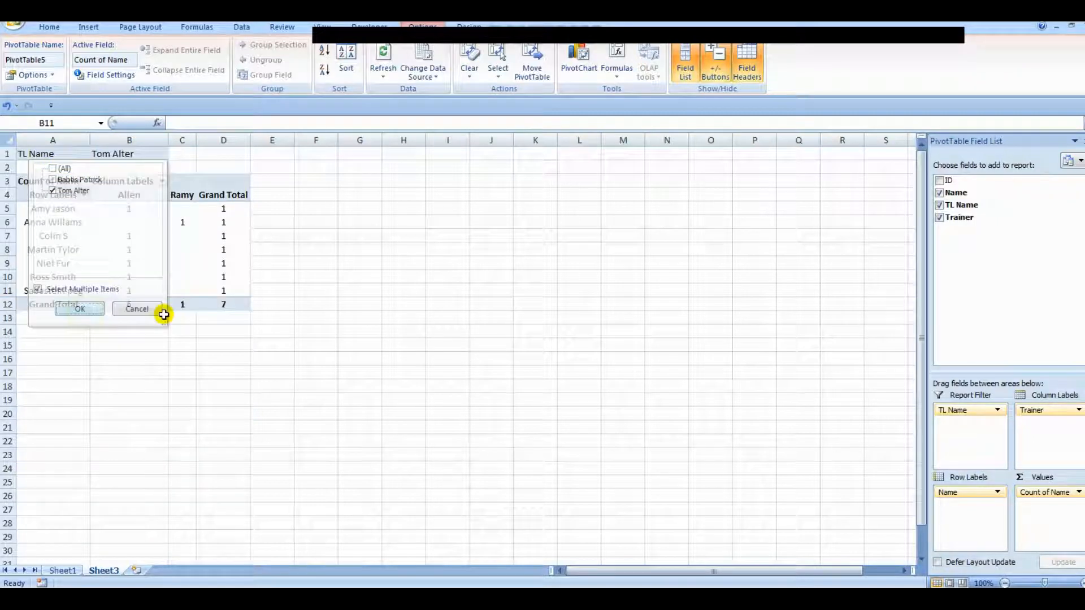
{"action": "left_click", "coordinate": [70, 210]}
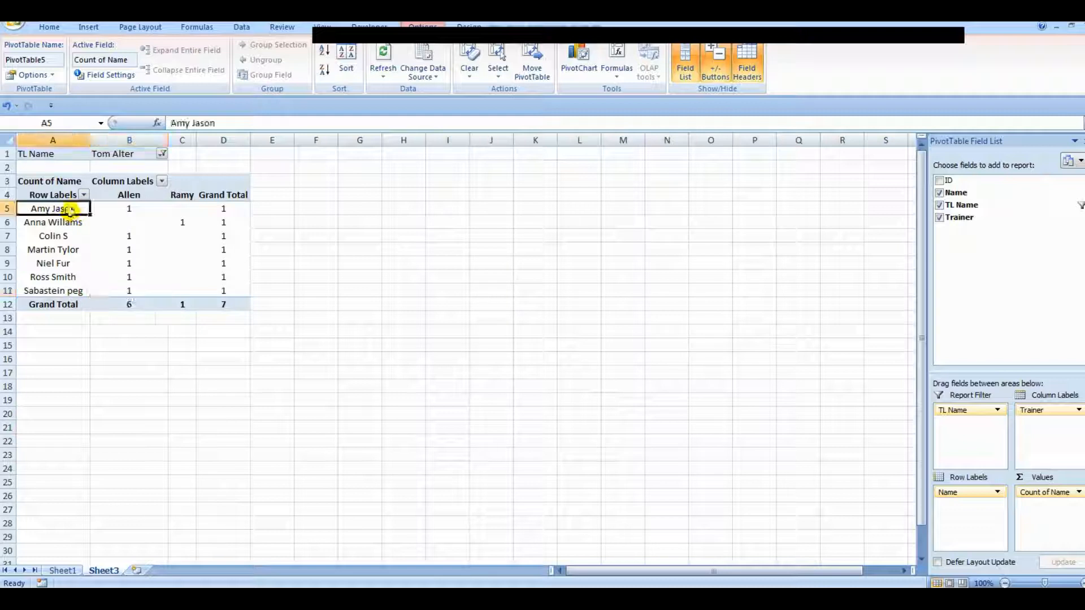
{"action": "left_click_drag", "start_coordinate": [70, 209], "coordinate": [68, 286]}
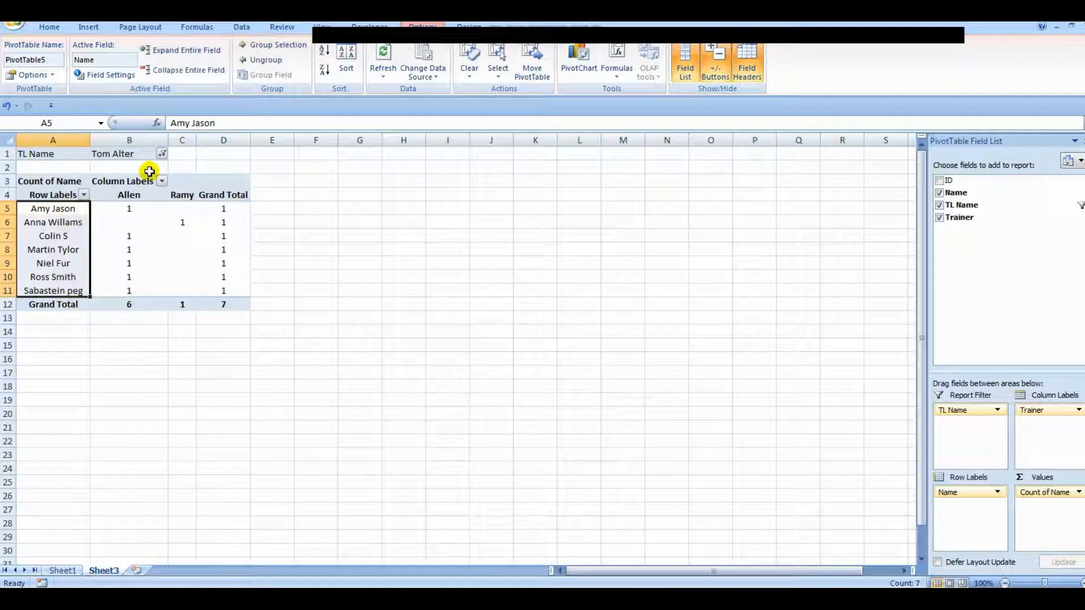
Reset the TL Name filter to (All).
{"action": "left_click", "coordinate": [162, 154]}
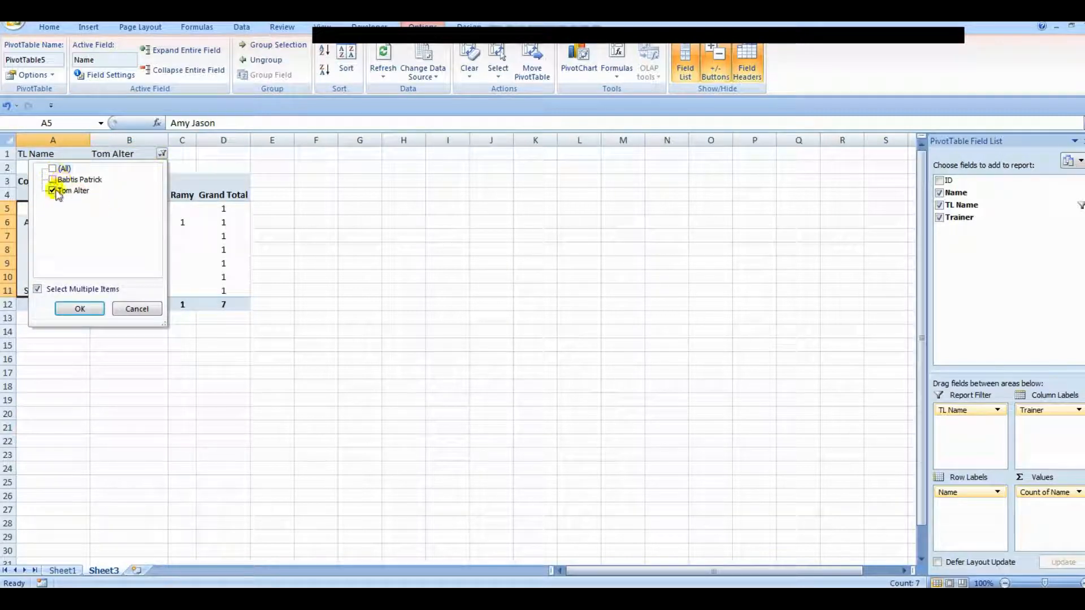
{"action": "left_click", "coordinate": [63, 168]}
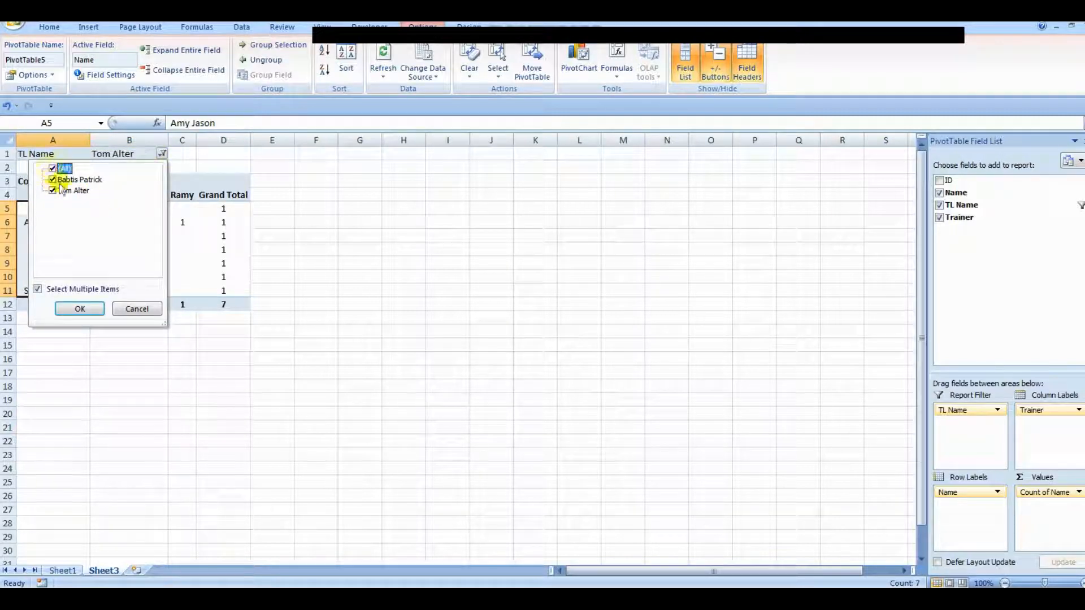
{"action": "left_click", "coordinate": [80, 308]}
{"action": "left_click", "coordinate": [224, 303]}
{"action": "right_click", "coordinate": [223, 303]}
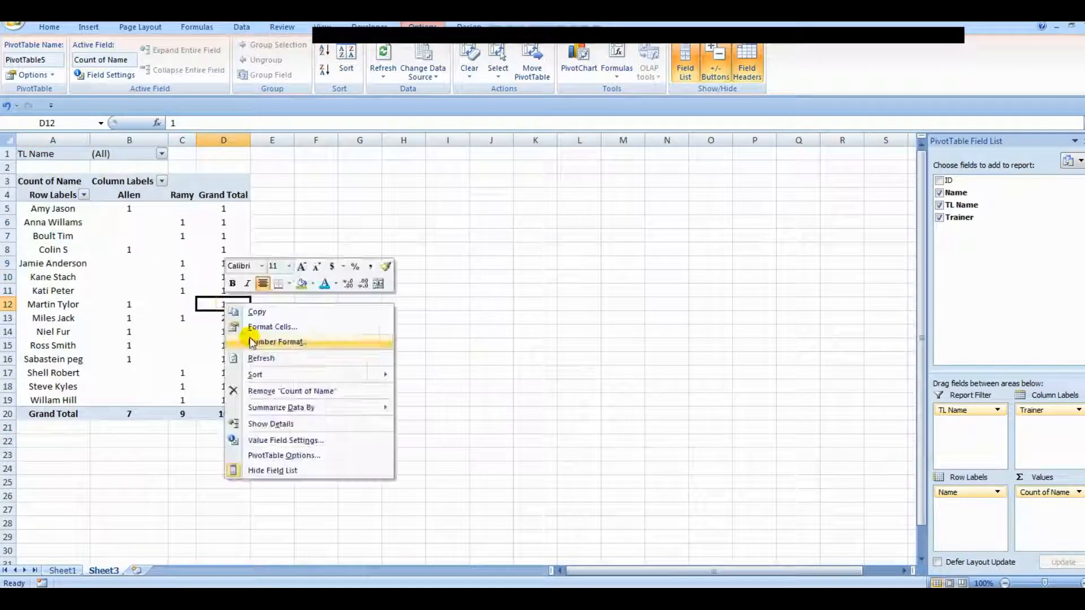
{"action": "left_click", "coordinate": [182, 371]}
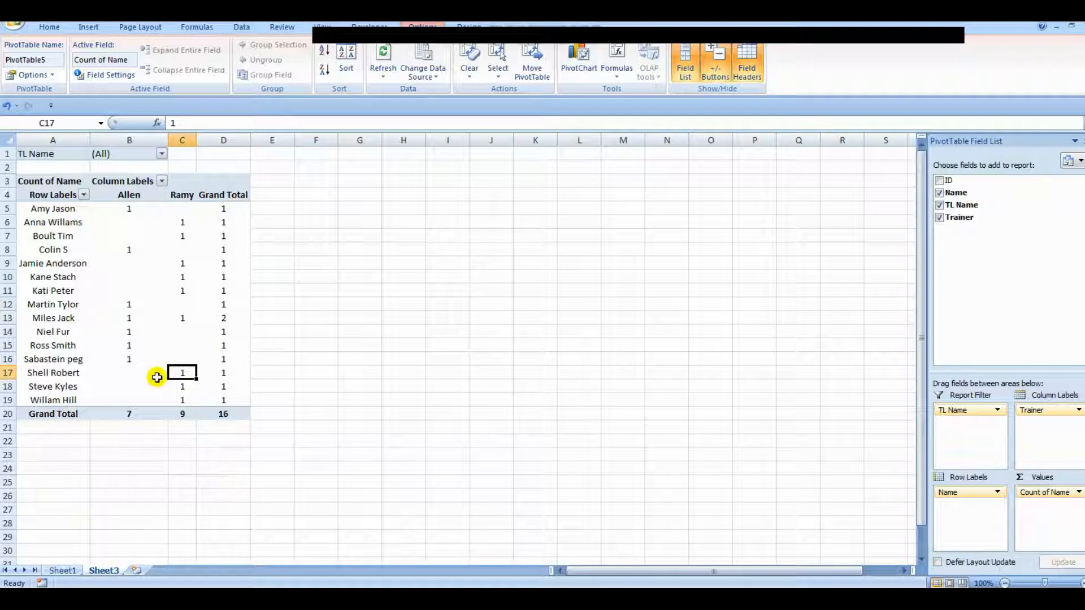
Locate the name in A13 of the PivotTable and return to the source data on Sheet1.
{"action": "left_click", "coordinate": [86, 320]}
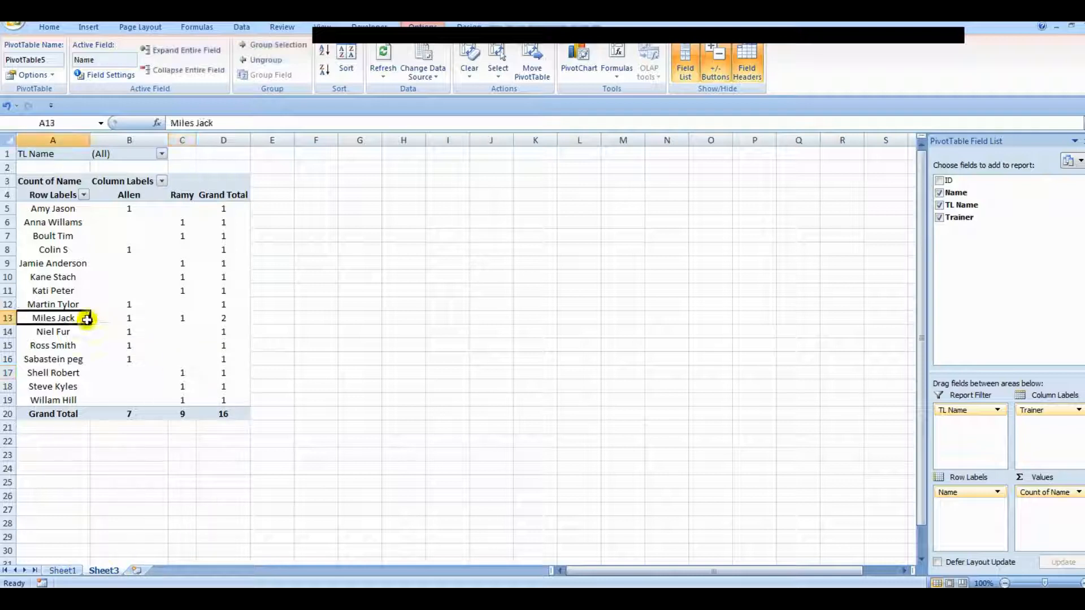
{"action": "left_click", "coordinate": [79, 572]}
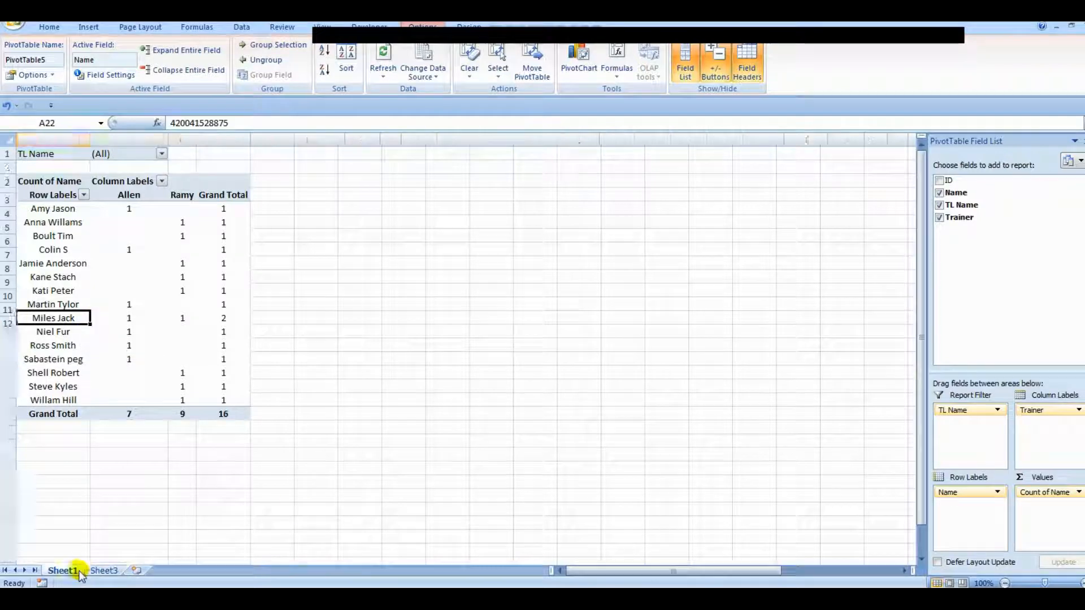